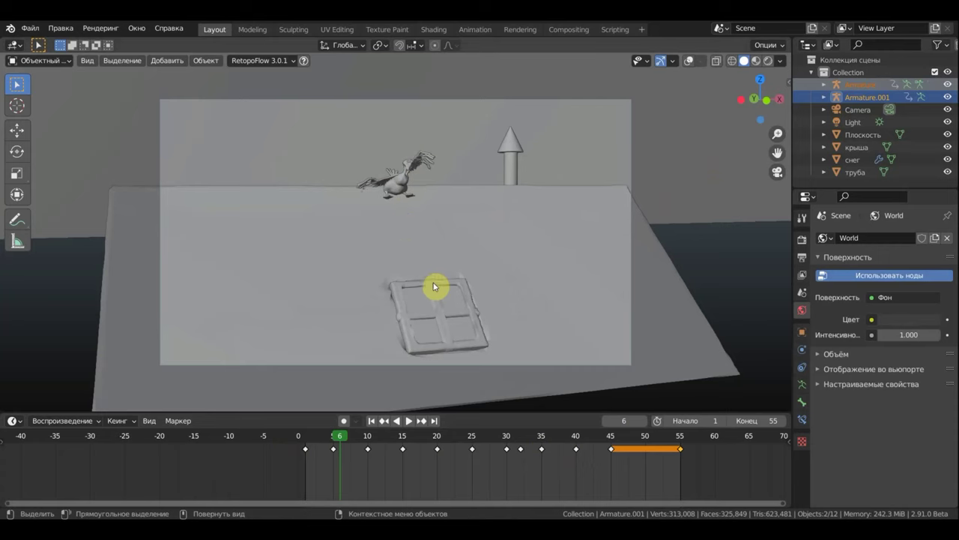
- Rewind the animation to frame 1 and zoom in on the house in front view
drag(336, 432, 306, 439)
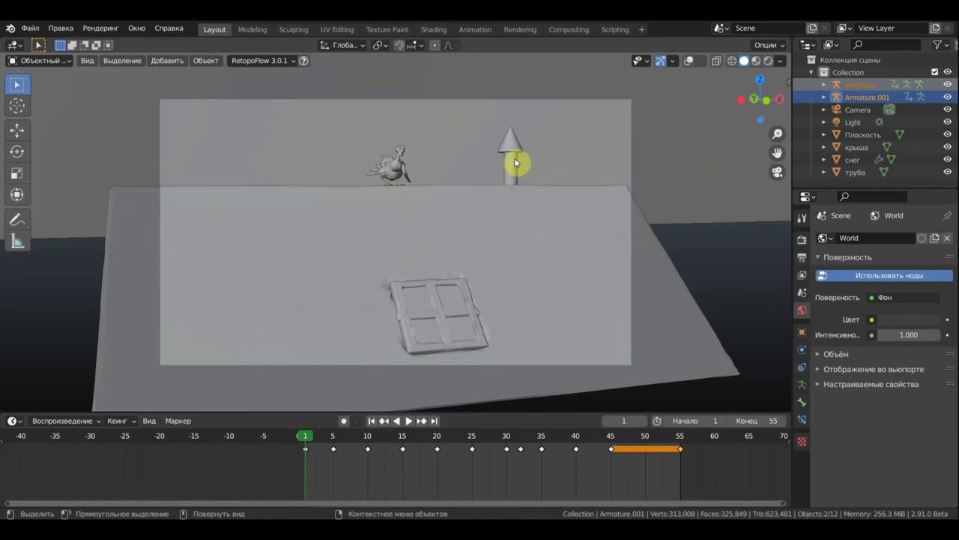
key(KP_1)
scroll(514, 161, up, 3)
scroll(503, 202, up, 3)
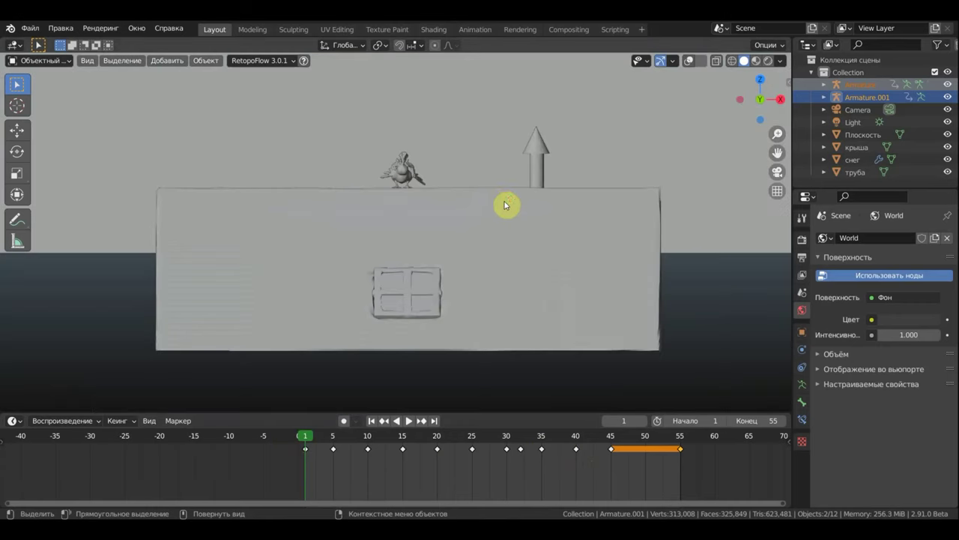
scroll(505, 206, up, 1)
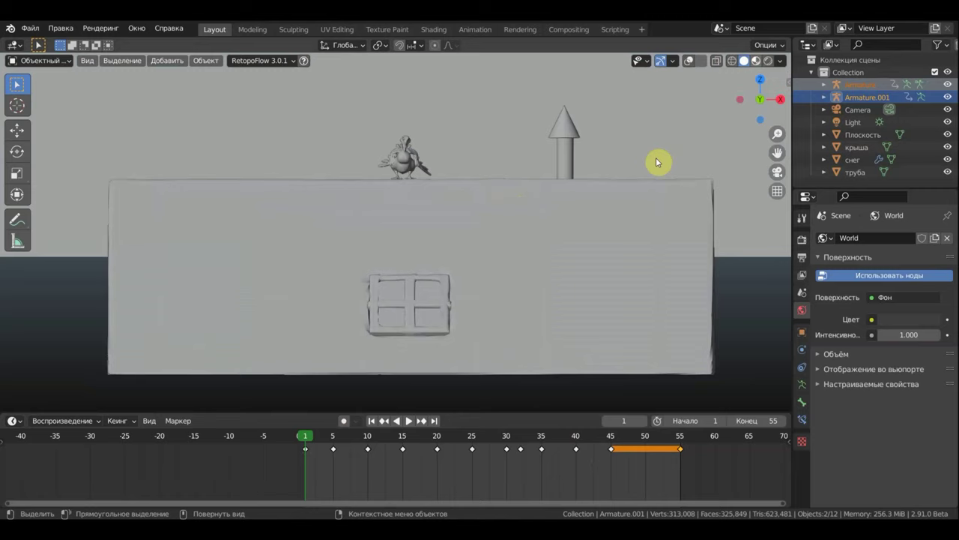
scroll(656, 161, up, 1)
scroll(638, 169, up, 1)
shift+scroll(645, 225, up, 1)
shift+scroll(649, 287, up, 1)
- Orbit around the house, goose and chimney until the window is fully in view
middle_drag(632, 294, 722, 291)
mouse_move(648, 292)
middle_down()
mouse_move(578, 291)
mouse_move(613, 300)
mouse_move(602, 300)
mouse_move(578, 289)
mouse_move(778, 266)
mouse_move(655, 265)
middle_up()
mouse_move(544, 270)
middle_down()
mouse_move(452, 195)
mouse_move(442, 154)
mouse_move(507, 212)
middle_up()
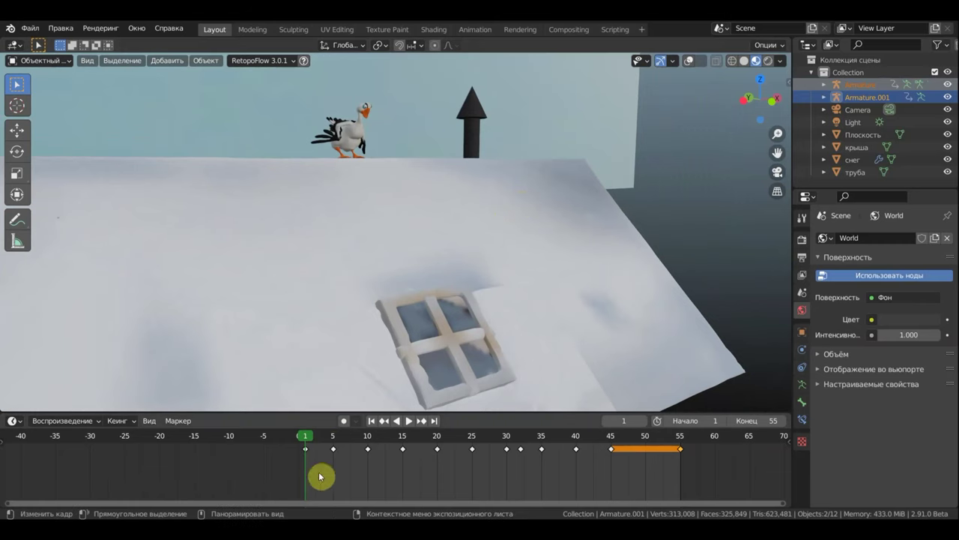
- Inspect the goose's pose at frames 5 and 10 from several angles
click(334, 437)
mouse_move(493, 232)
middle_down()
mouse_move(412, 229)
mouse_move(451, 191)
middle_up()
scroll(472, 180, up, 4)
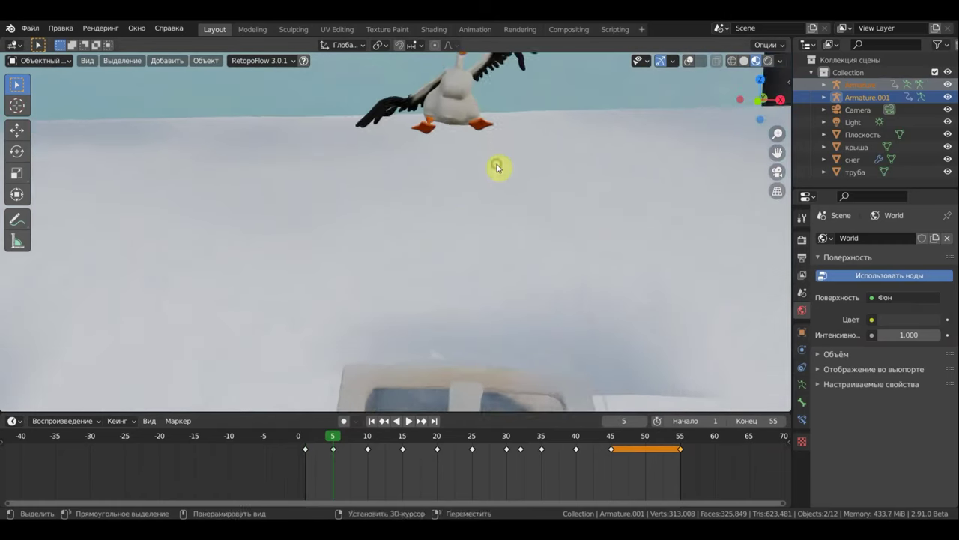
scroll(497, 167, down, 4)
mouse_move(486, 298)
middle_down()
mouse_move(480, 347)
mouse_move(636, 330)
mouse_move(435, 335)
mouse_move(675, 344)
mouse_move(576, 336)
middle_up()
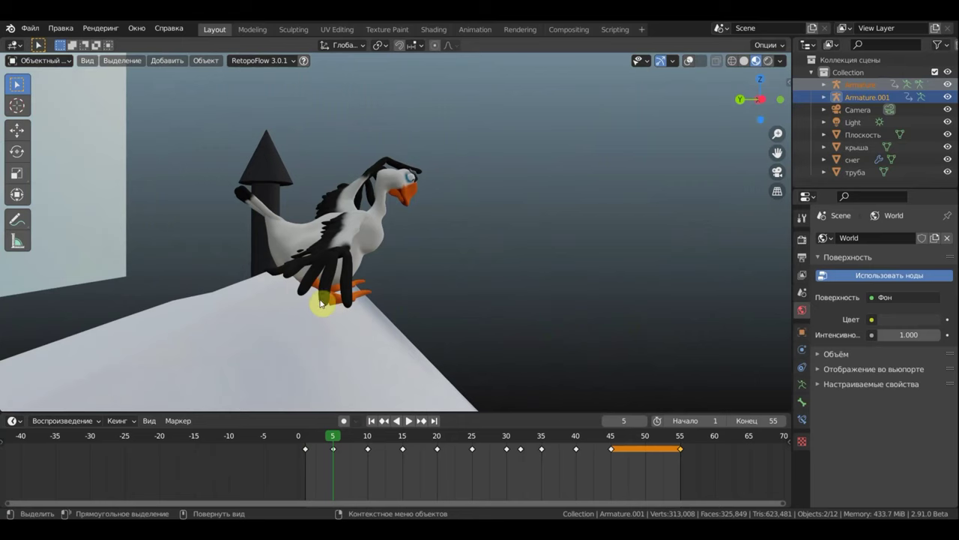
click(368, 438)
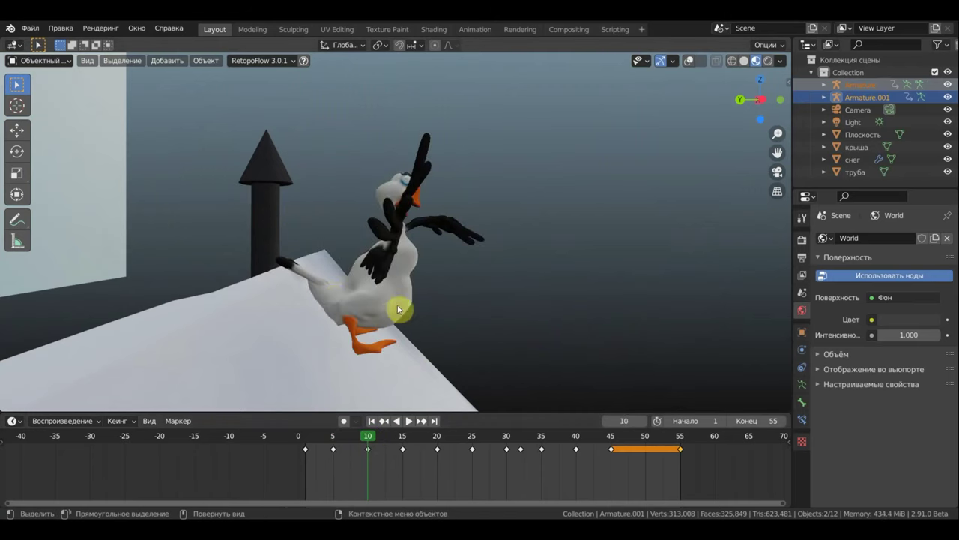
middle_drag(467, 315, 310, 317)
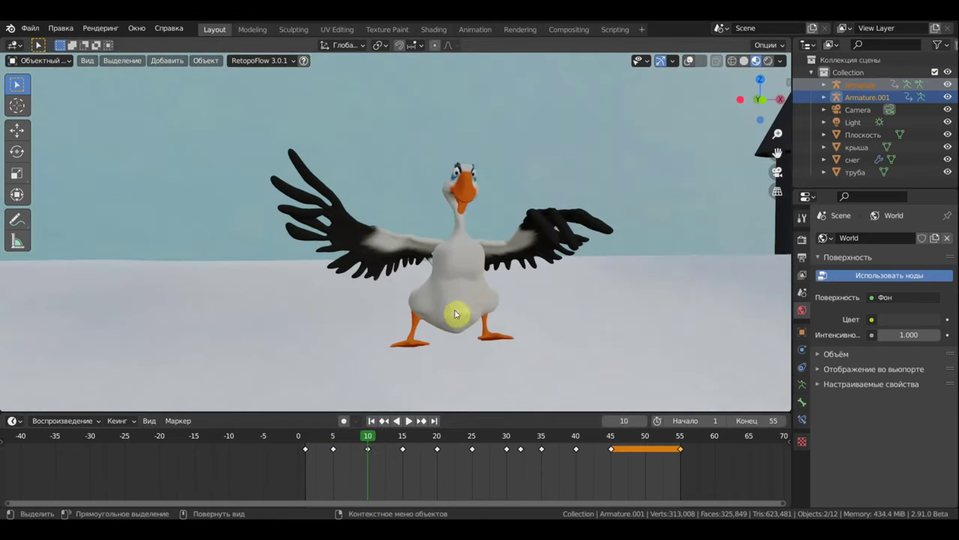
scroll(473, 320, down, 2)
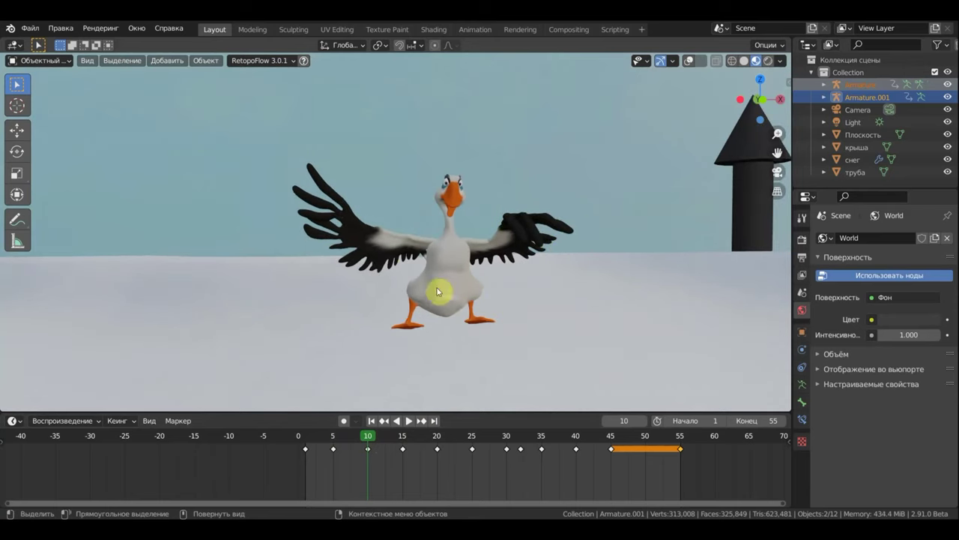
- Check the goose's pose at frames 15, 19 and 20 from side and front
click(404, 441)
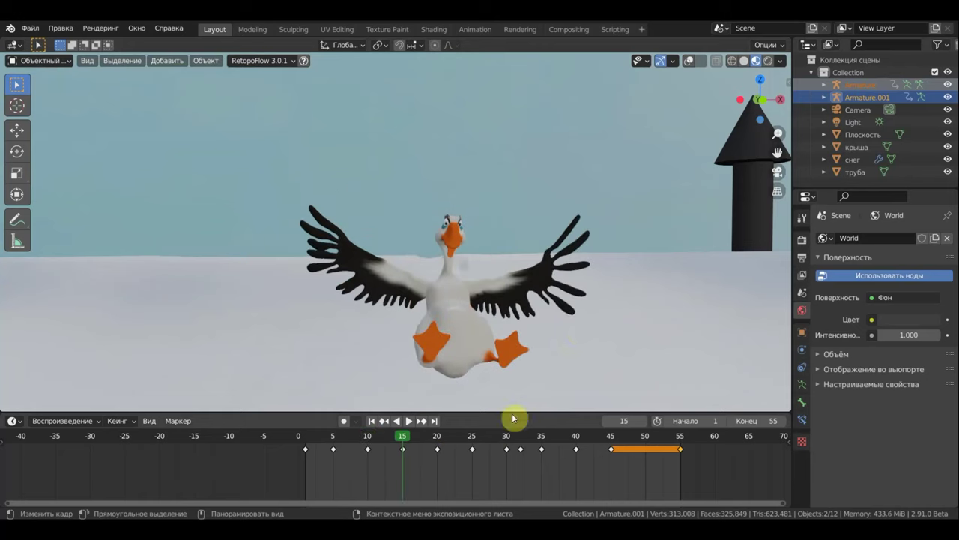
mouse_move(589, 325)
middle_down()
mouse_move(491, 332)
mouse_move(447, 321)
middle_up()
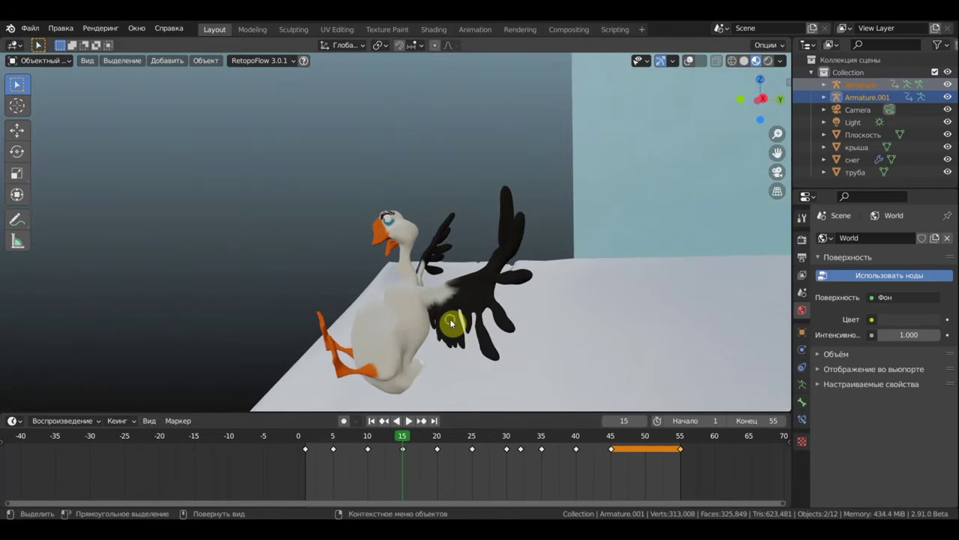
scroll(447, 326, down, 2)
mouse_move(444, 327)
middle_down()
mouse_move(722, 332)
mouse_move(593, 334)
mouse_move(578, 325)
middle_up()
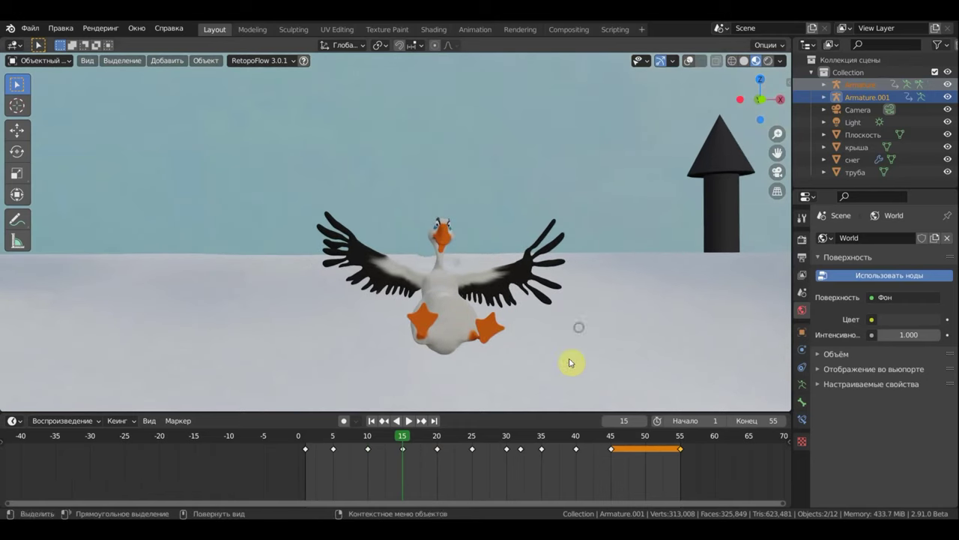
drag(437, 438, 430, 438)
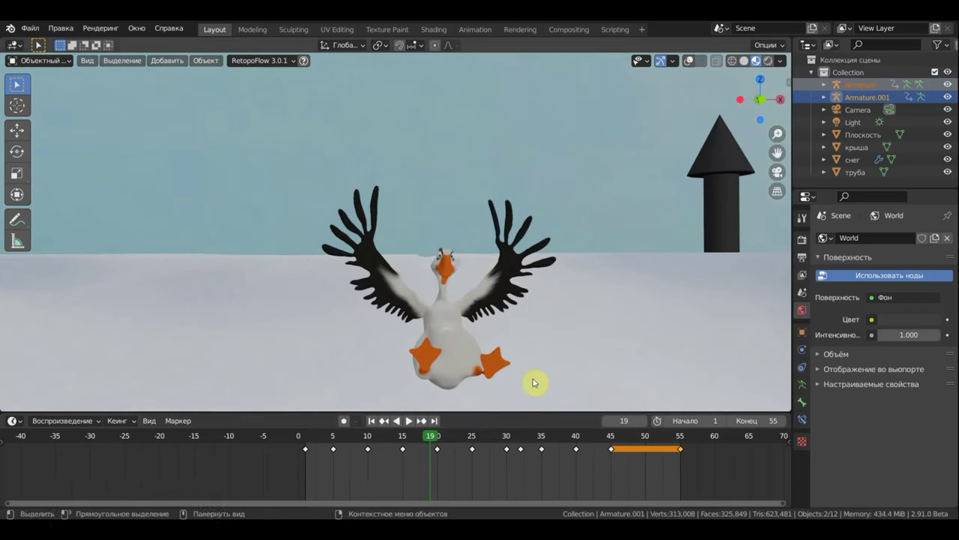
mouse_move(545, 364)
middle_down()
mouse_move(497, 368)
mouse_move(480, 351)
middle_up()
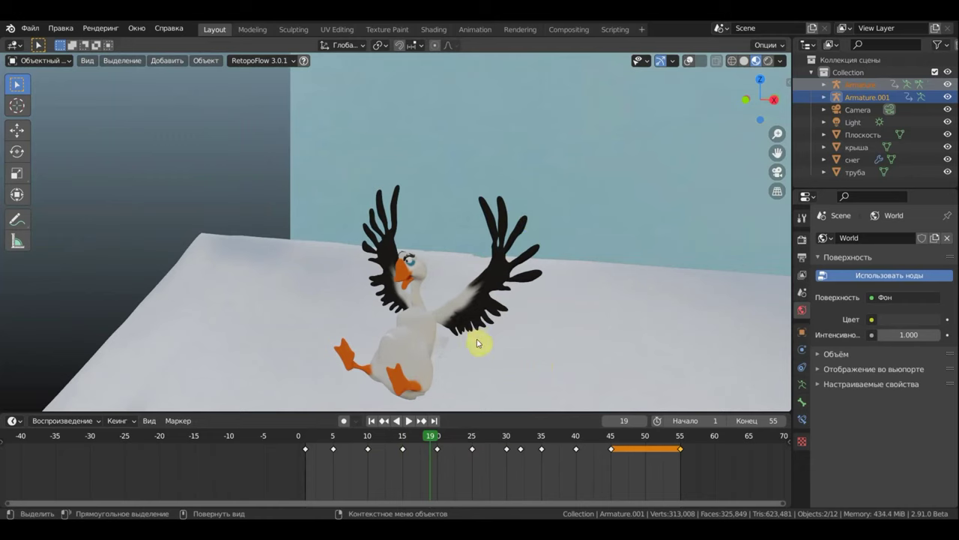
click(438, 440)
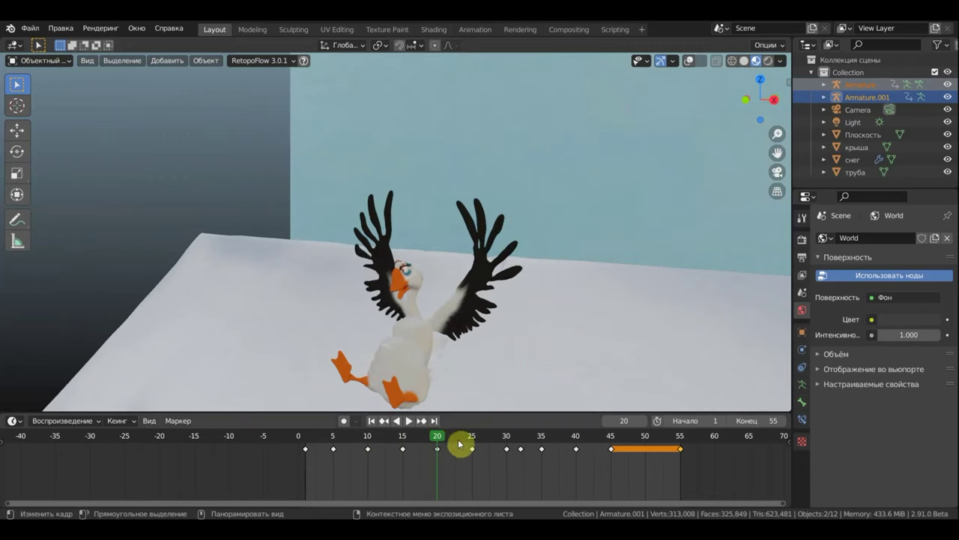
- Look down the slope, then view the goose and chimney at frame 25
mouse_move(516, 360)
middle_down()
mouse_move(450, 358)
mouse_move(455, 346)
middle_up()
middle_drag(483, 263, 482, 270)
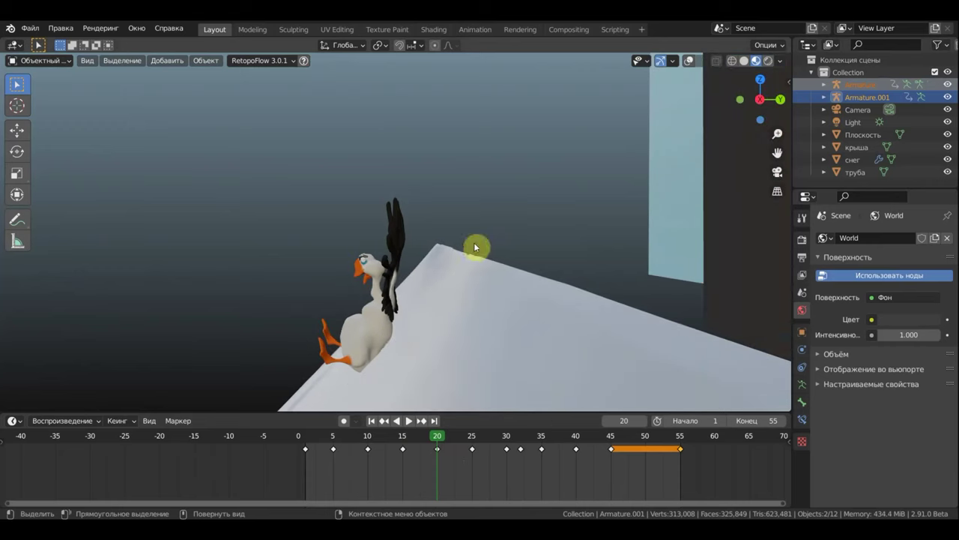
mouse_move(452, 261)
middle_down()
mouse_move(463, 221)
mouse_move(482, 265)
middle_up()
click(472, 440)
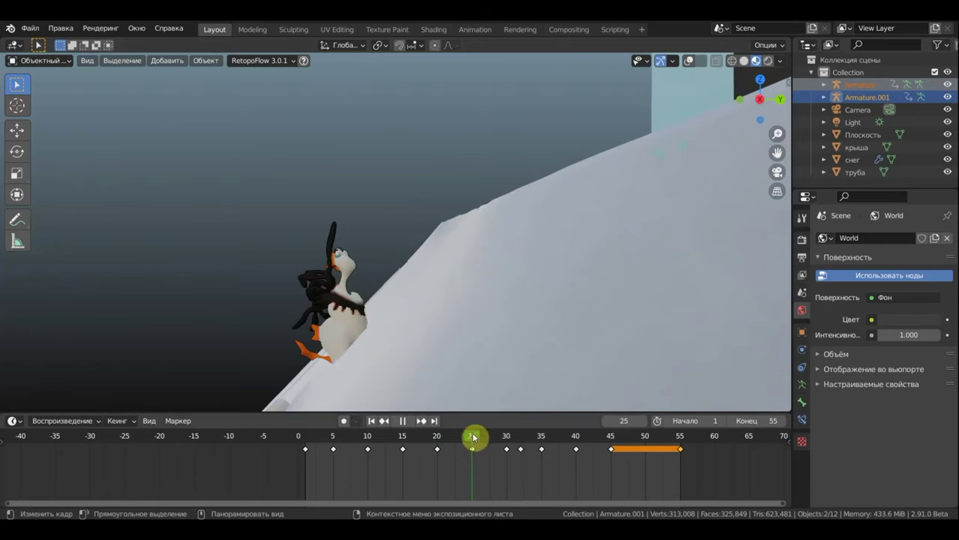
mouse_move(484, 351)
middle_down()
mouse_move(661, 348)
mouse_move(643, 339)
middle_up()
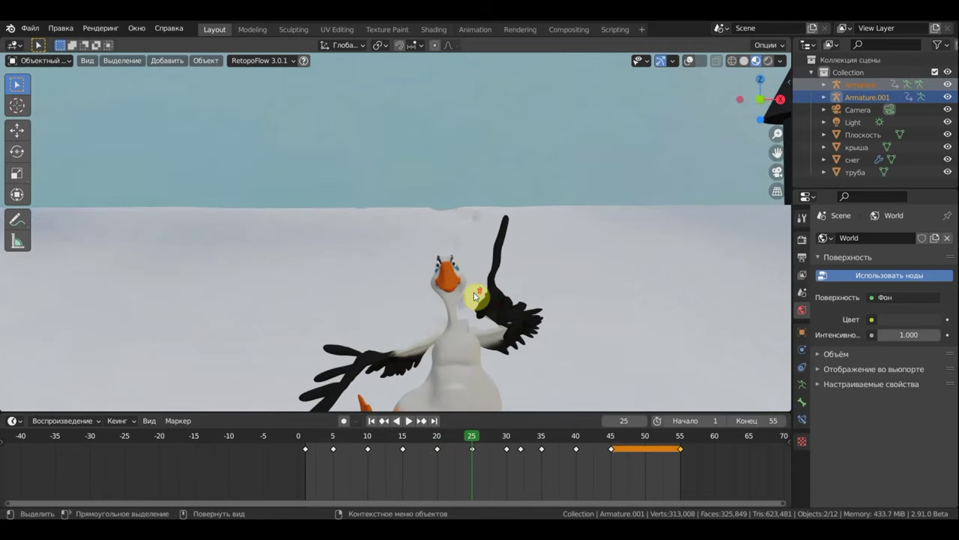
mouse_move(474, 294)
middle_down()
mouse_move(420, 324)
mouse_move(520, 332)
mouse_move(340, 337)
mouse_move(517, 336)
middle_up()
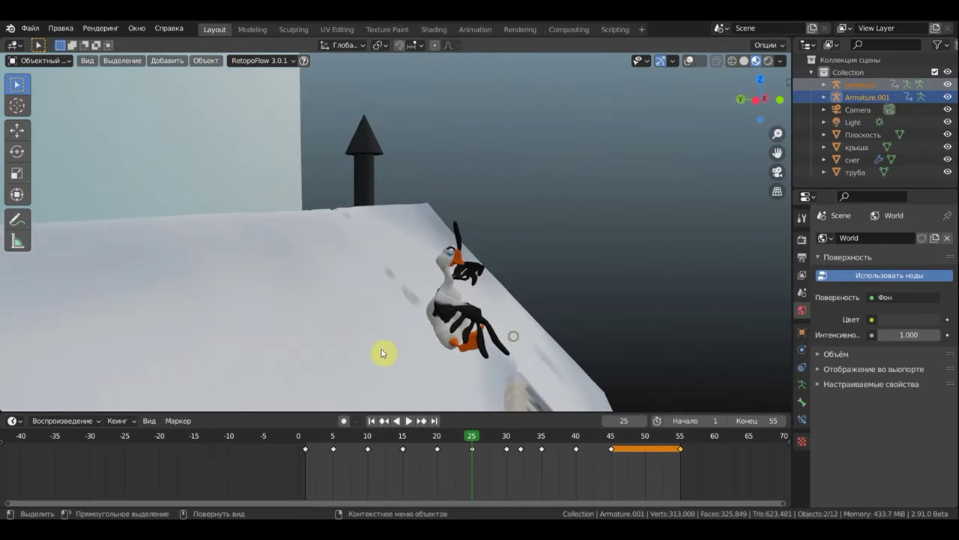
middle_drag(459, 349, 353, 338)
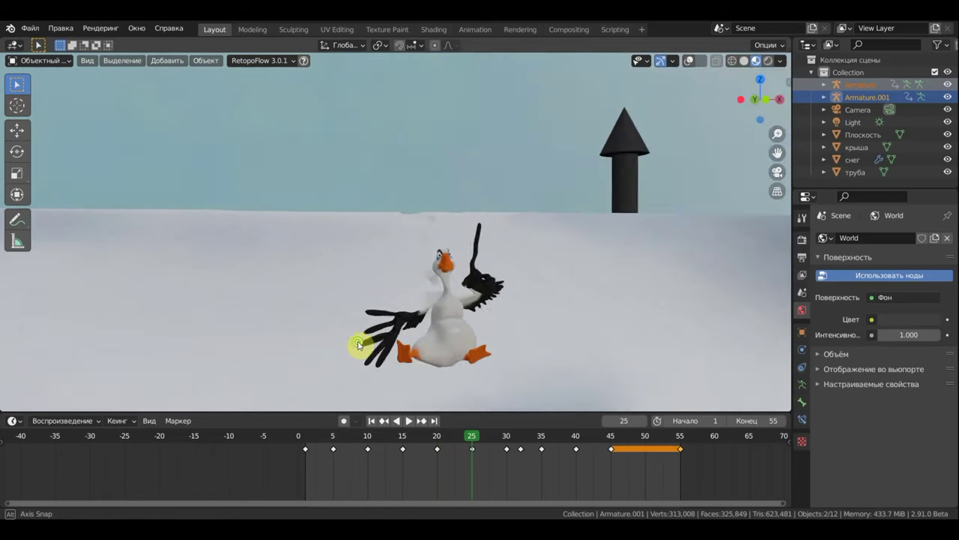
- Advance to frames 30 and 32, viewing the goose on the slope from above
click(508, 441)
mouse_move(544, 364)
middle_down()
mouse_move(518, 341)
mouse_move(456, 321)
mouse_move(458, 312)
mouse_move(485, 300)
mouse_move(593, 315)
mouse_move(547, 315)
mouse_move(469, 339)
mouse_move(473, 332)
mouse_move(583, 347)
mouse_move(493, 373)
mouse_move(503, 353)
mouse_move(530, 359)
mouse_move(387, 338)
mouse_move(261, 339)
mouse_move(349, 310)
mouse_move(473, 219)
middle_up()
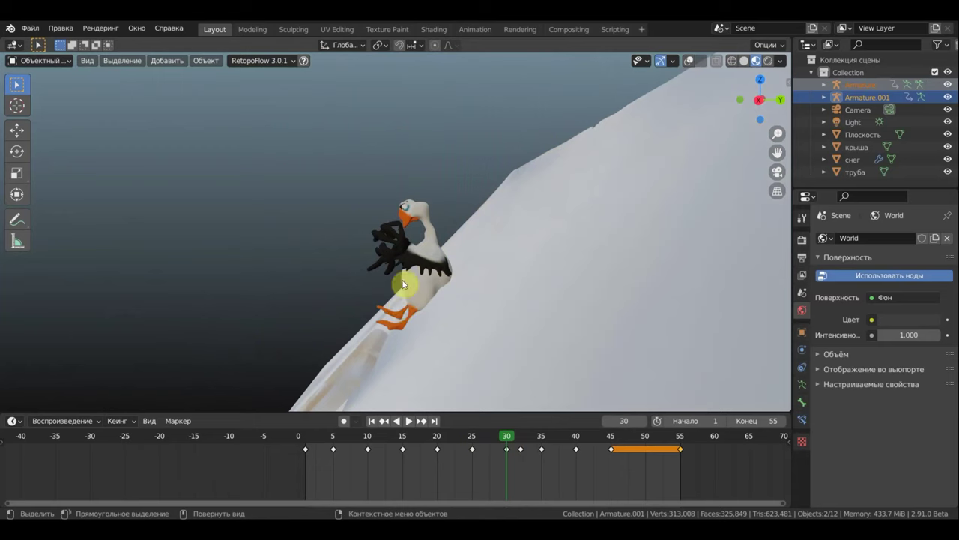
mouse_move(418, 284)
middle_down()
mouse_move(505, 223)
mouse_move(561, 200)
middle_up()
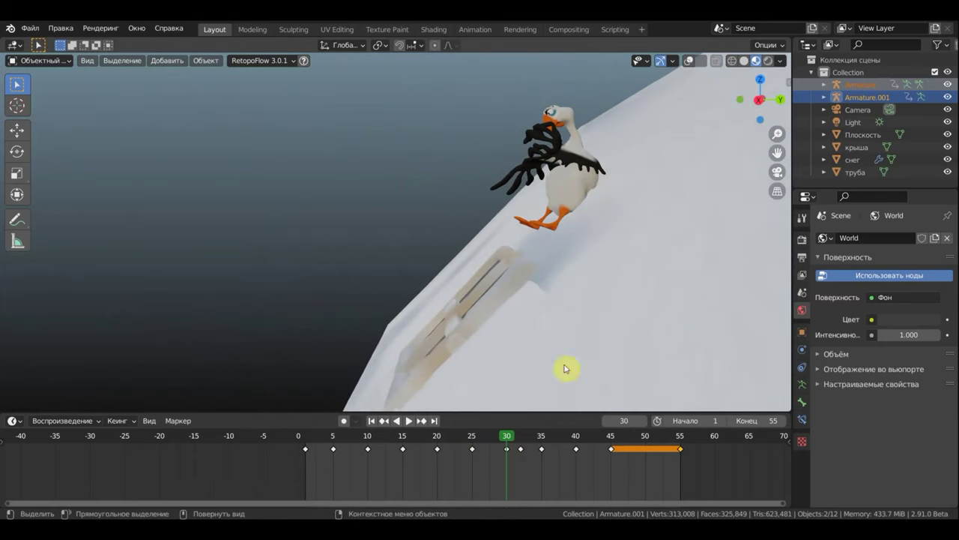
click(526, 440)
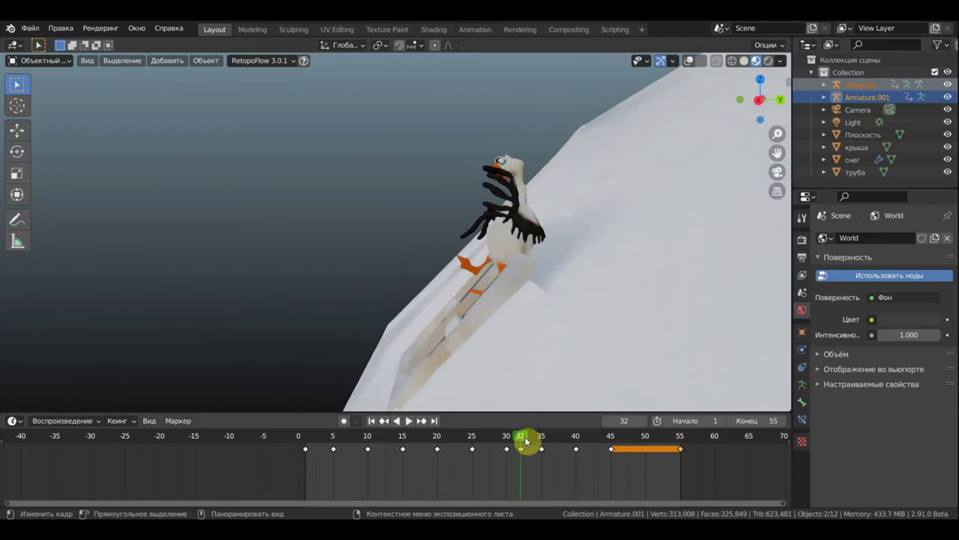
middle_drag(535, 314, 584, 315)
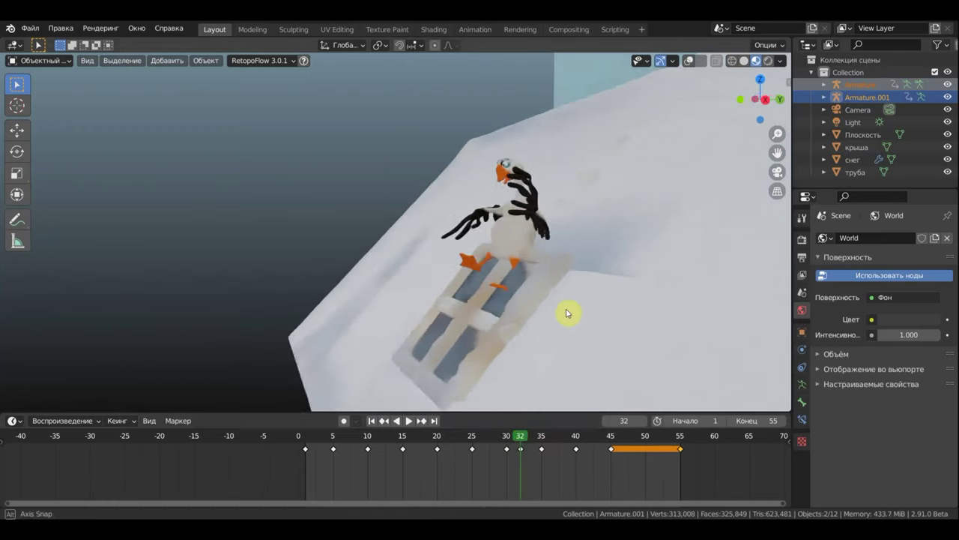
mouse_move(548, 275)
middle_down()
mouse_move(501, 276)
mouse_move(508, 280)
mouse_move(554, 216)
middle_up()
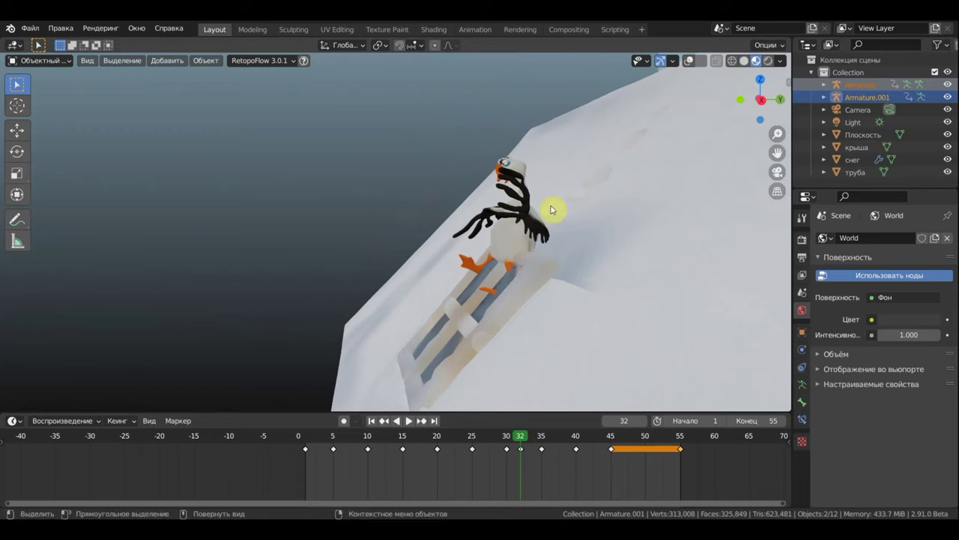
click(689, 60)
- Select the goose's Armature and try moving it, then undo the move
middle_drag(613, 248, 493, 297)
click(501, 310)
key(g)
click(539, 295)
key(ctrl+z)
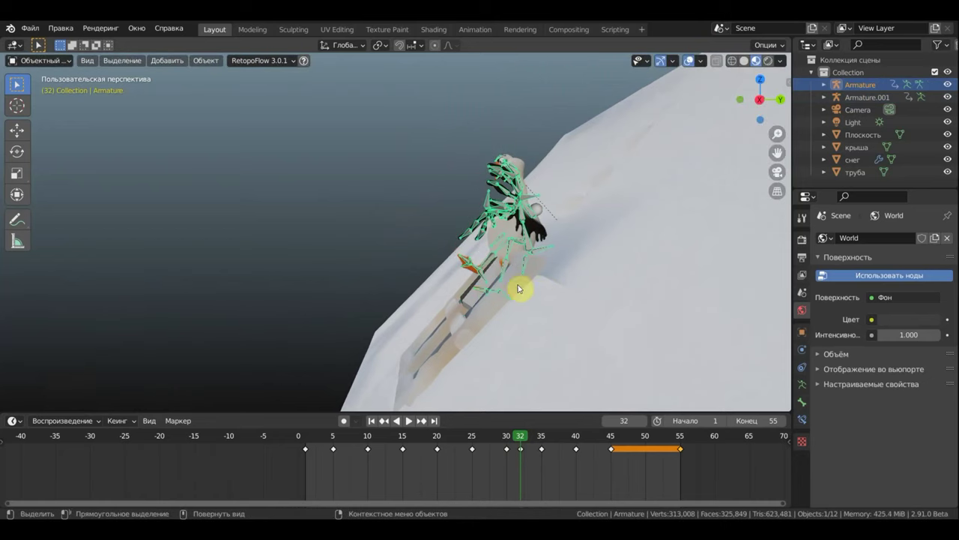
- Add Armature.001 to the selection, enter Pose Mode and nudge a bone near the feet
shift+click(537, 227)
click(41, 60)
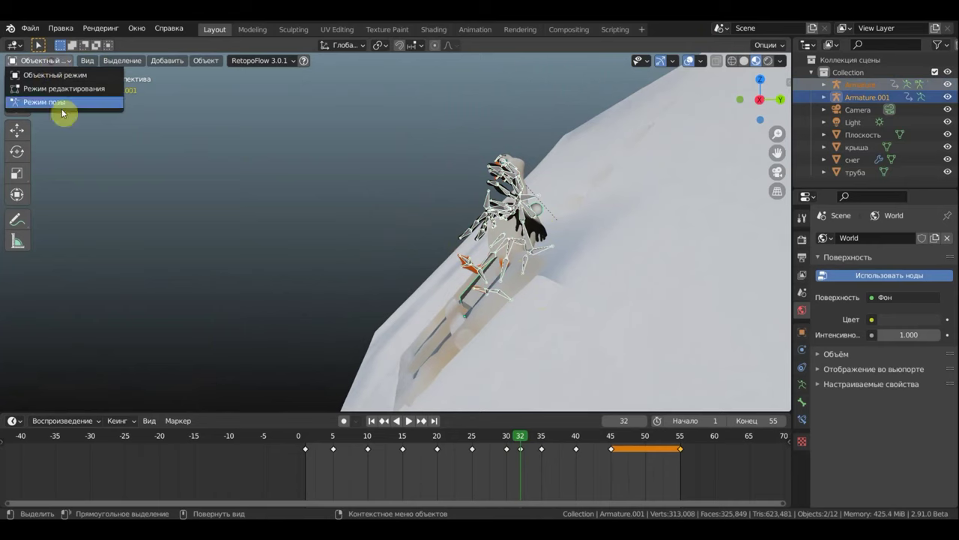
click(60, 105)
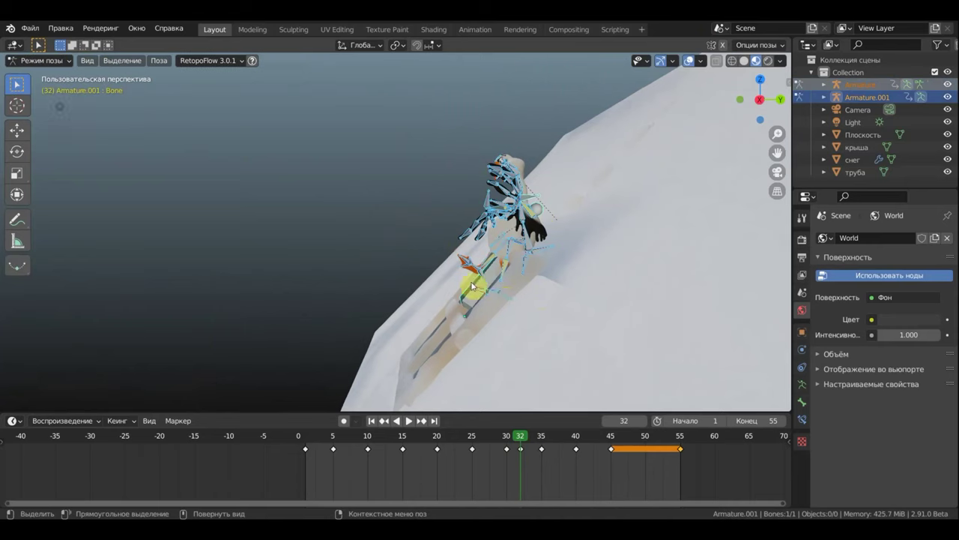
click(514, 306)
key(g)
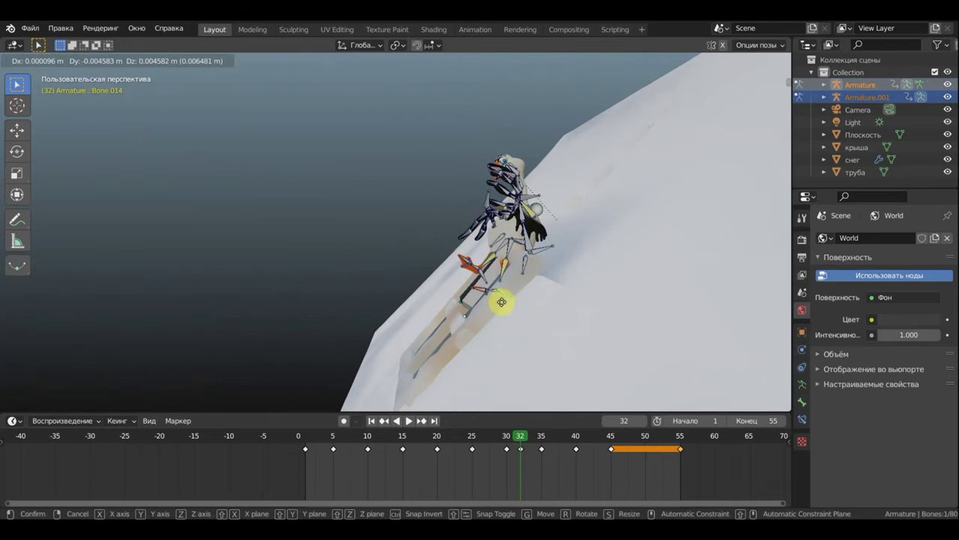
click(528, 292)
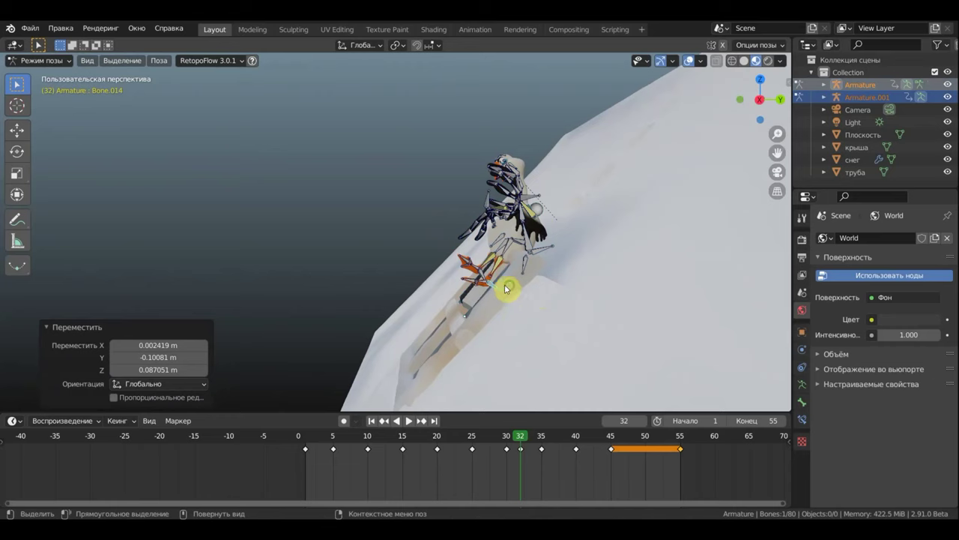
middle_drag(506, 288, 500, 285)
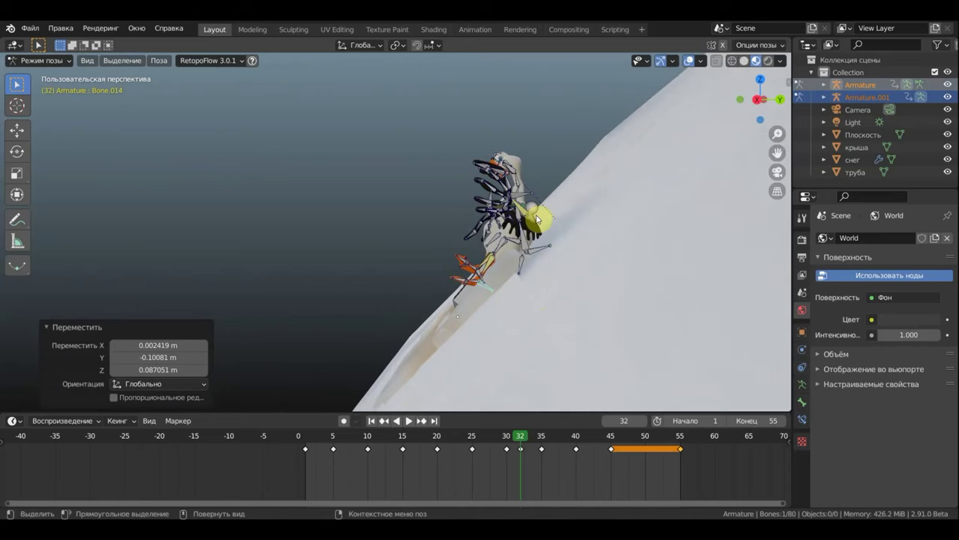
- Slightly rotate the other armature's bone, then key Location & Rotation on all bones at frame 32
click(538, 220)
key(r)
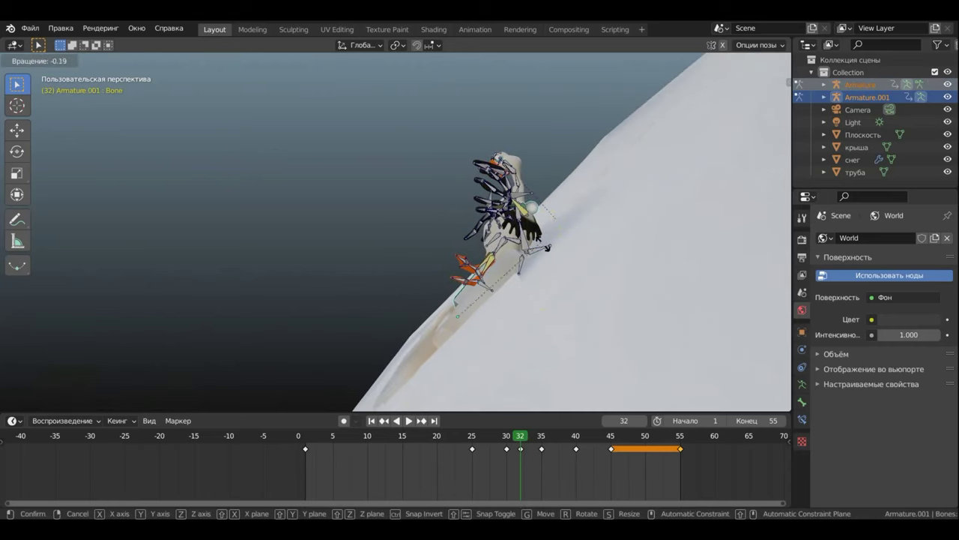
click(547, 252)
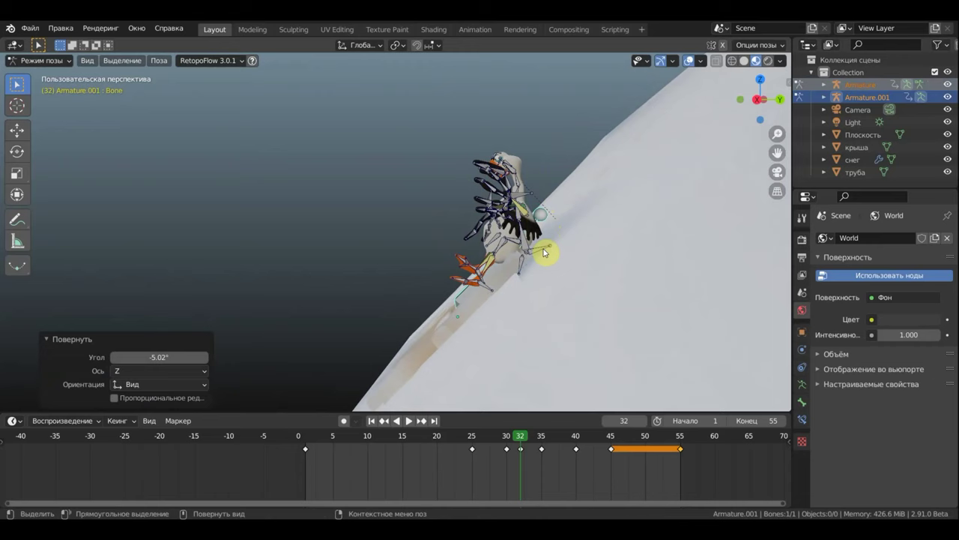
middle_drag(548, 251, 573, 256)
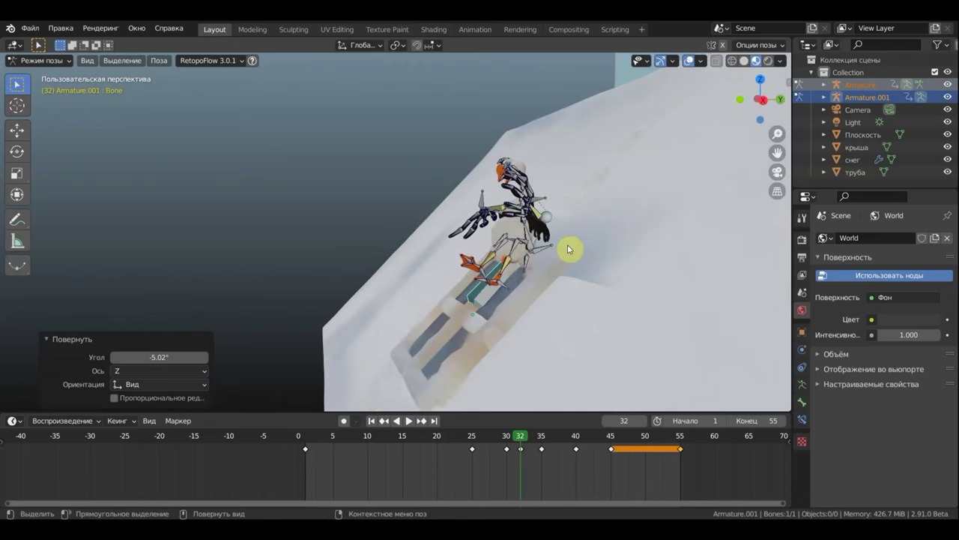
key(a)
key(i)
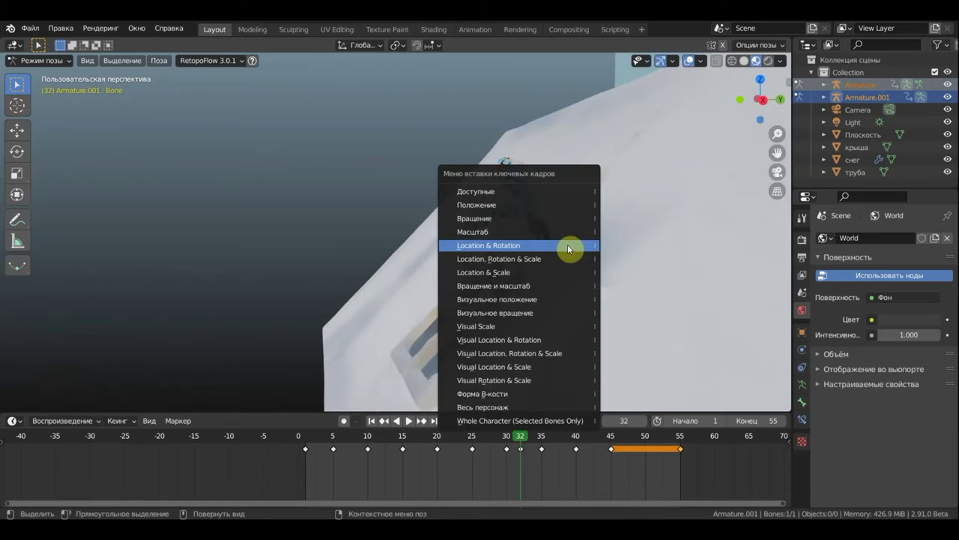
click(570, 248)
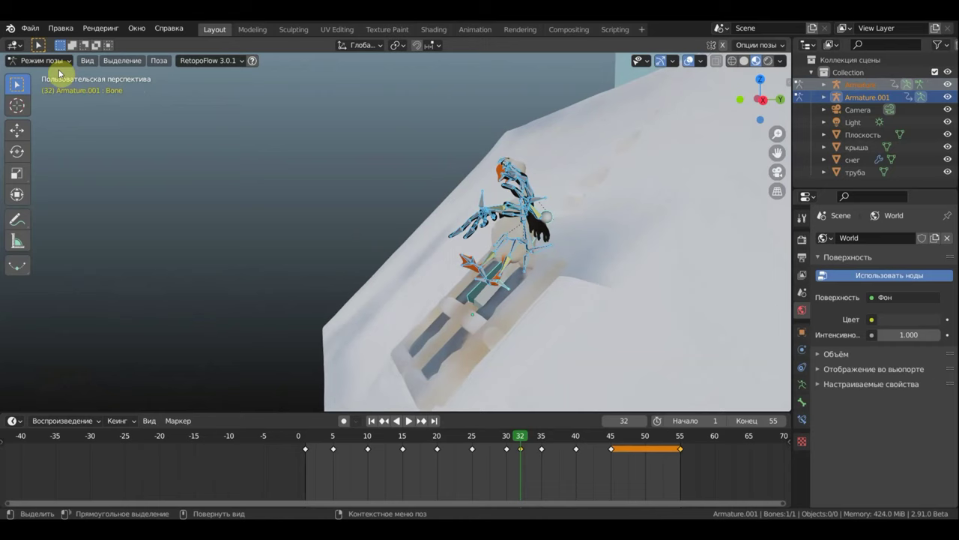
- Return to Object Mode, hide overlays and move to frame 35
click(56, 59)
click(59, 75)
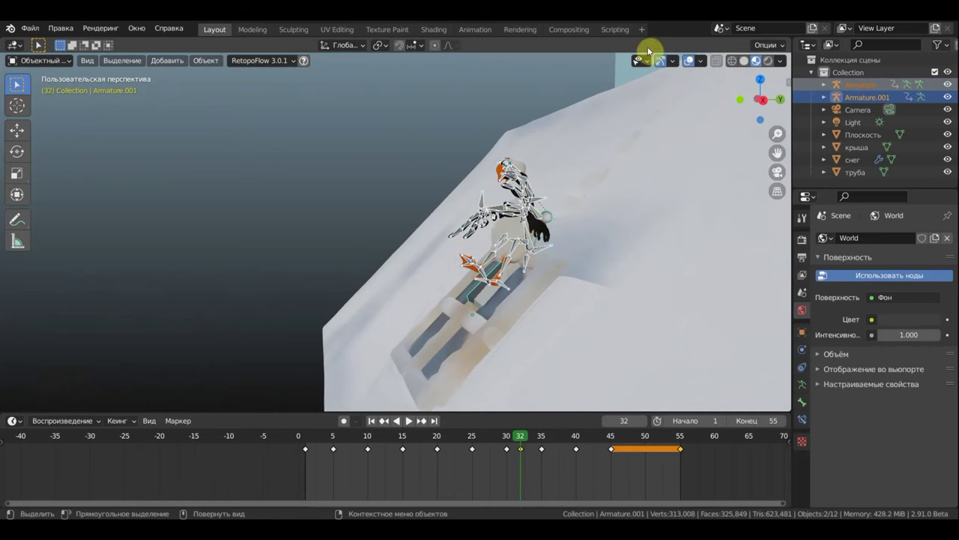
click(689, 60)
click(539, 439)
mouse_move(574, 377)
middle_down()
mouse_move(606, 373)
mouse_move(525, 375)
mouse_move(671, 372)
middle_up()
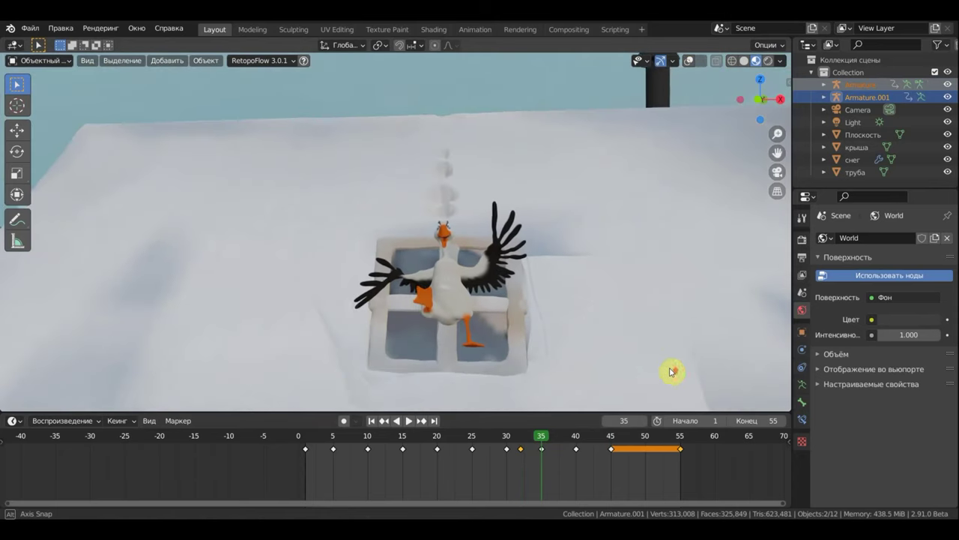
- Zoom in and orbit to a side view of the slope at frame 35
scroll(637, 355, up, 1)
scroll(639, 359, up, 1)
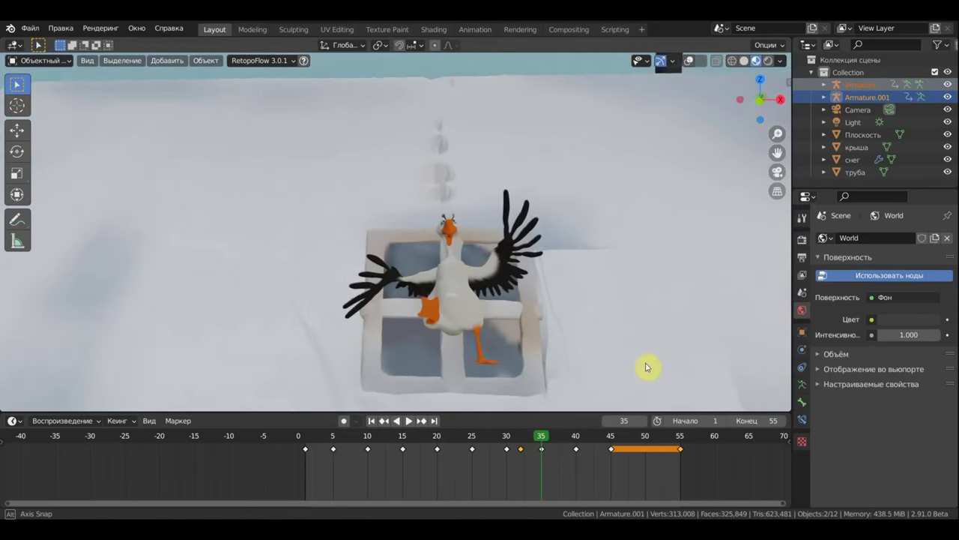
middle_drag(648, 366, 649, 364)
mouse_move(377, 292)
middle_down()
mouse_move(514, 290)
mouse_move(176, 317)
middle_up()
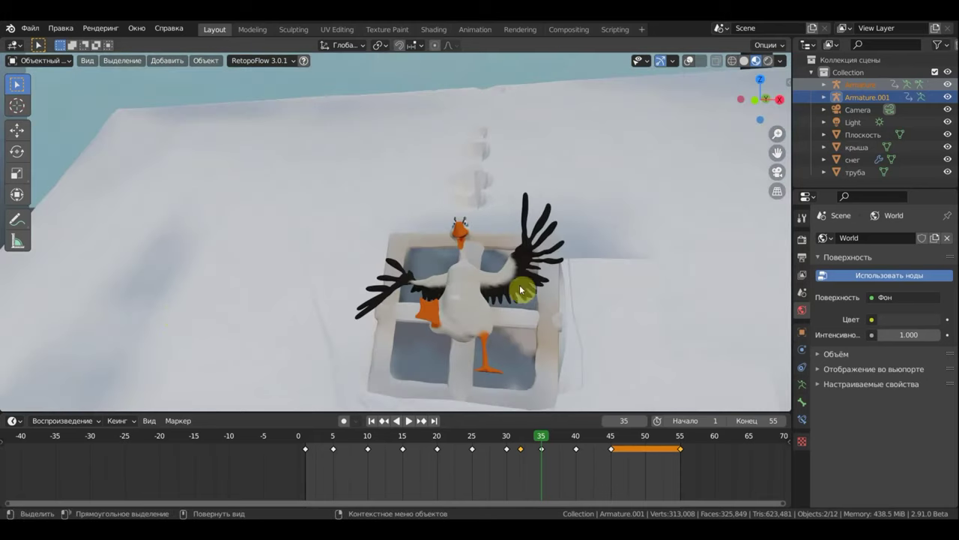
mouse_move(517, 332)
middle_down()
mouse_move(613, 332)
mouse_move(681, 315)
middle_up()
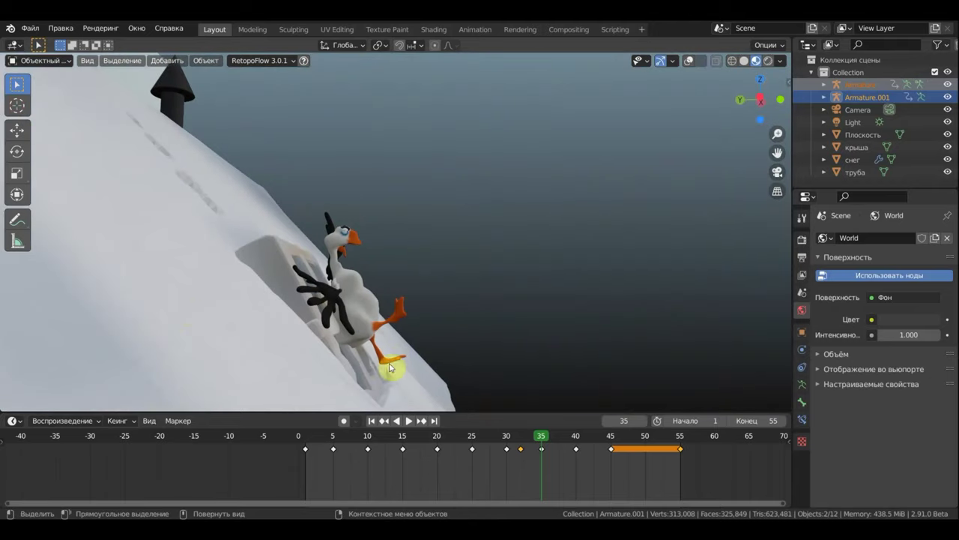
- Check frames 40, 45 and the final frame 55 around the roof window
click(576, 440)
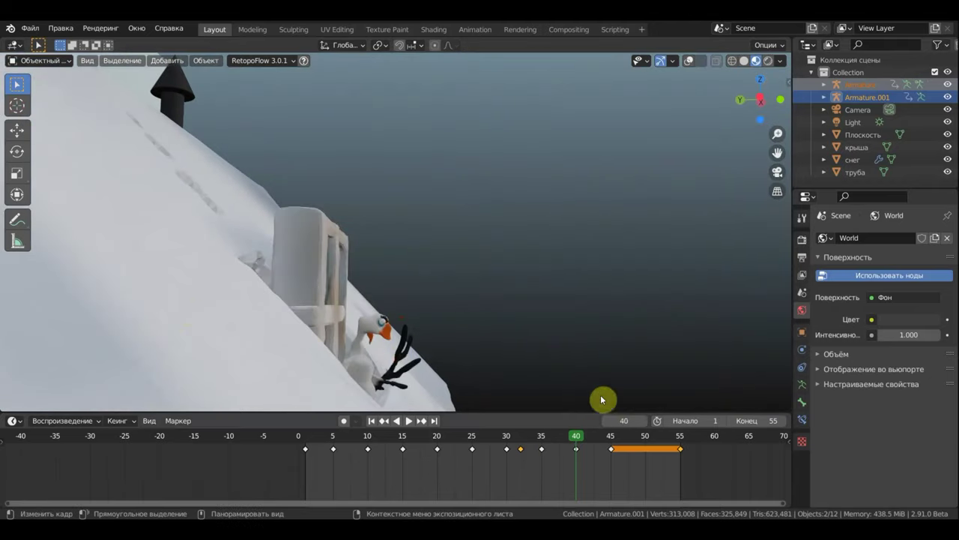
mouse_move(578, 370)
middle_down()
mouse_move(488, 382)
mouse_move(311, 373)
mouse_move(336, 364)
mouse_move(430, 375)
middle_up()
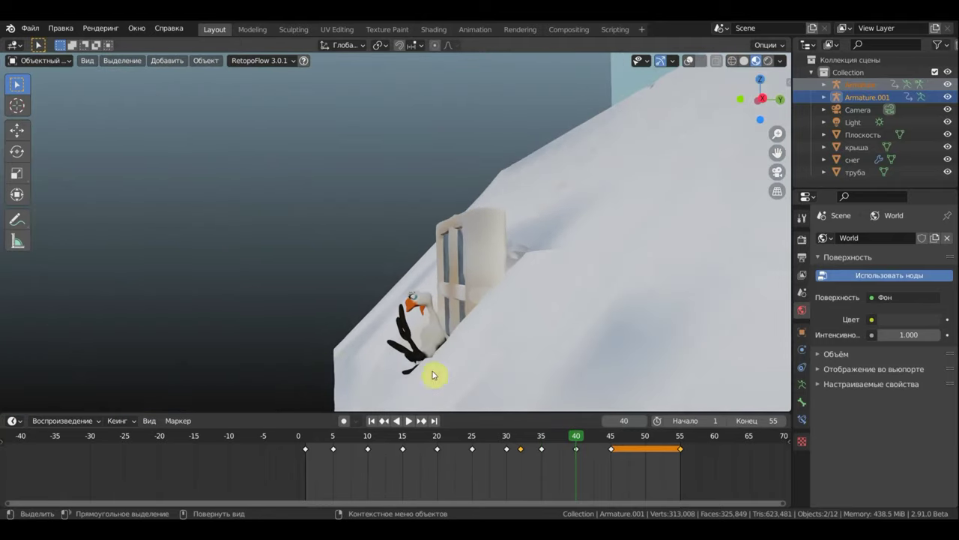
click(612, 439)
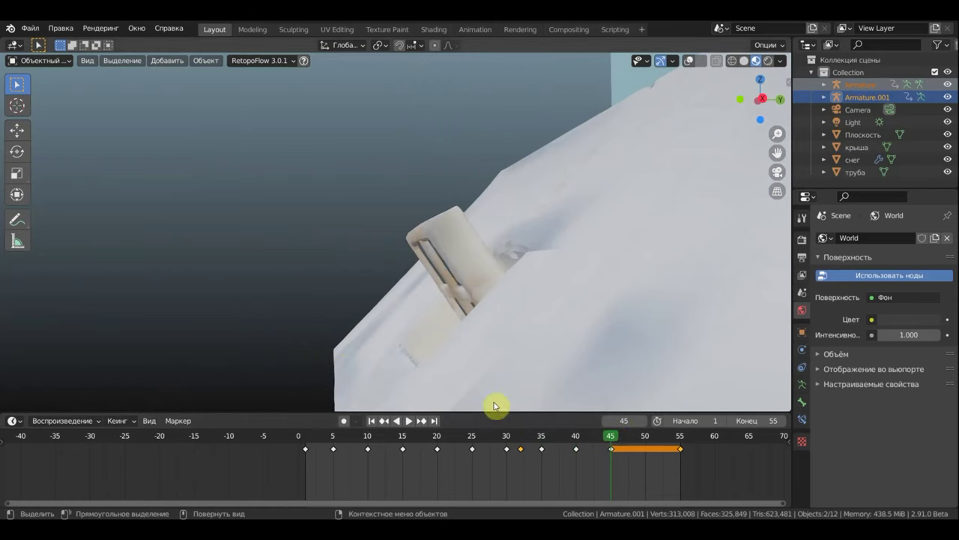
mouse_move(504, 358)
middle_down()
mouse_move(670, 351)
mouse_move(649, 343)
middle_up()
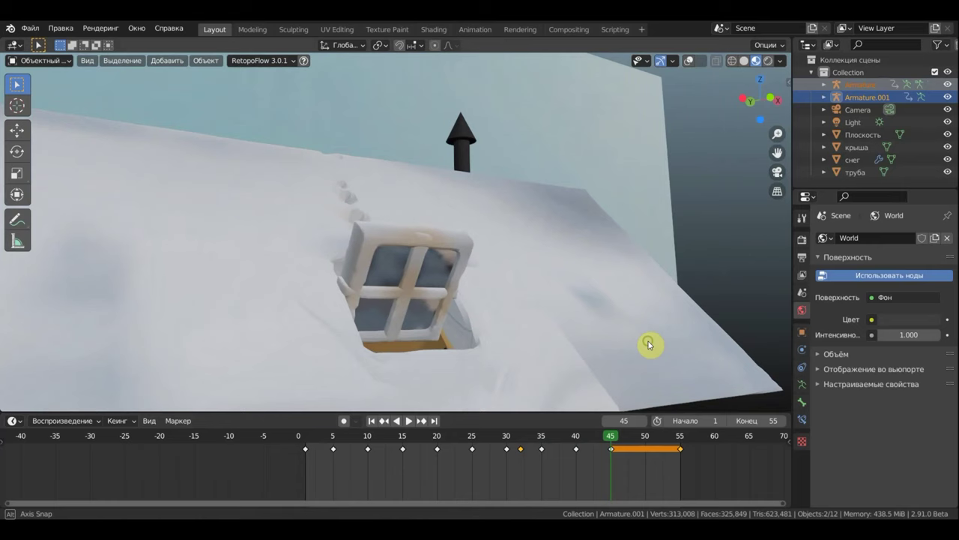
click(680, 441)
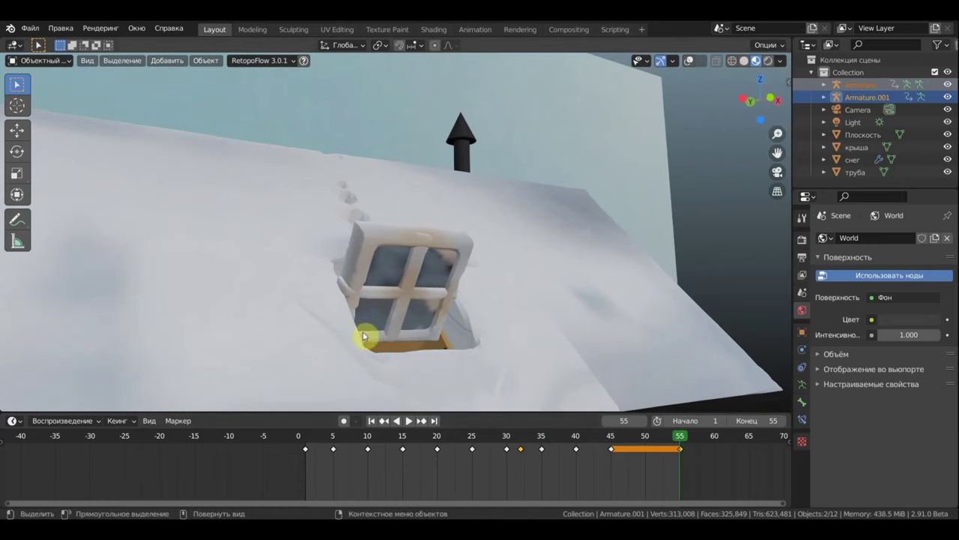
mouse_move(470, 251)
middle_down()
mouse_move(479, 261)
mouse_move(405, 271)
mouse_move(381, 257)
mouse_move(412, 243)
mouse_move(395, 248)
middle_up()
- Select the snow object and show its Physics properties with the Dynamic Paint canvas
click(465, 243)
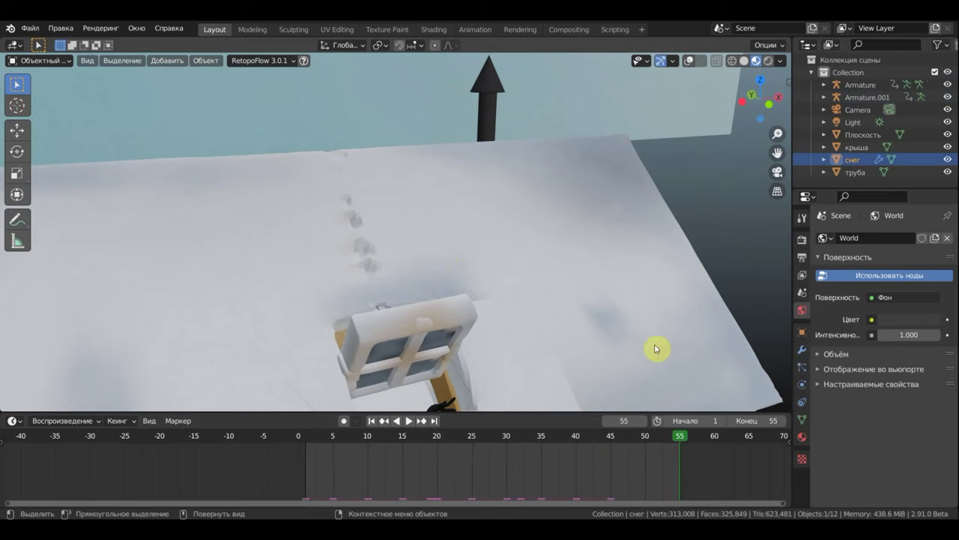
click(803, 385)
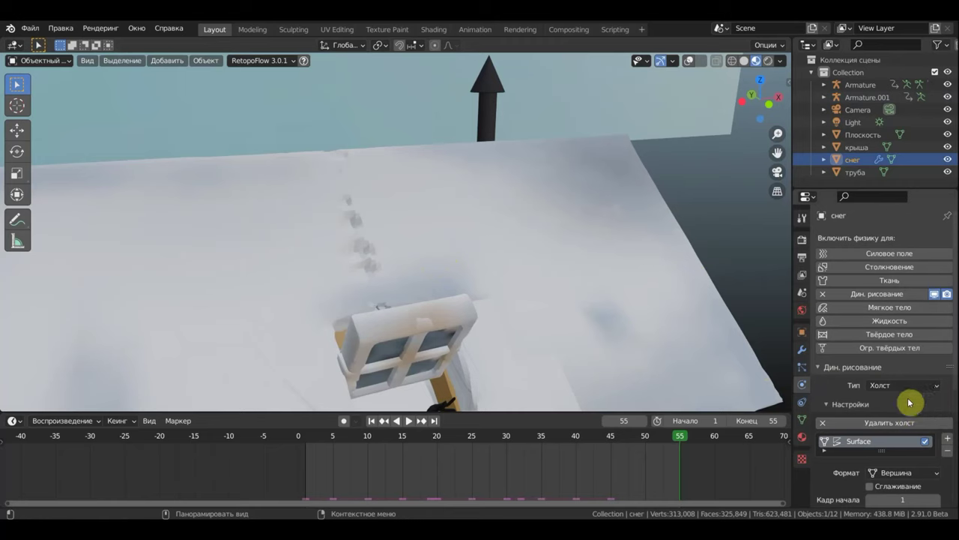
- Remove the snow's Dynamic Paint canvas and return to frame 1, framing the goose
click(889, 424)
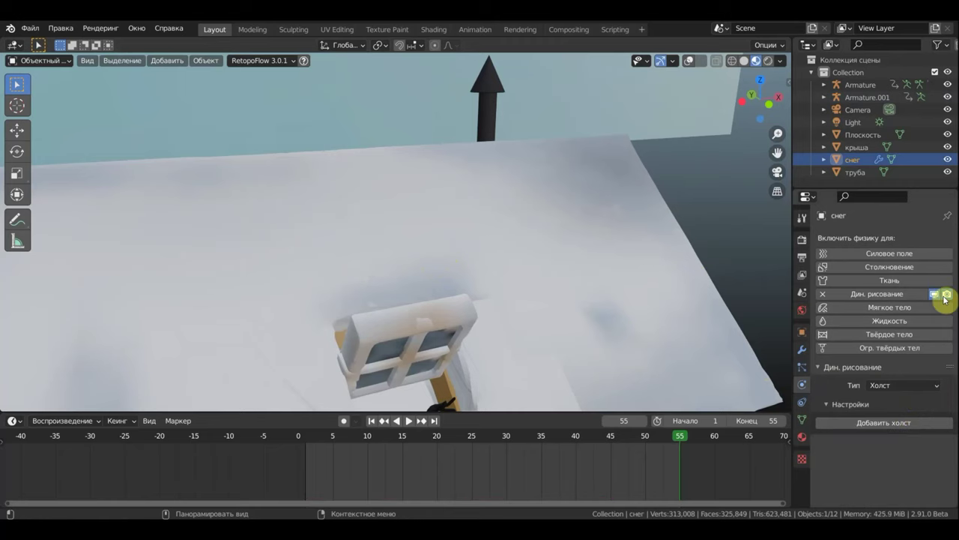
scroll(572, 280, down, 2)
click(305, 445)
scroll(365, 165, up, 2)
scroll(398, 225, up, 1)
shift+middle_drag(398, 226, 412, 272)
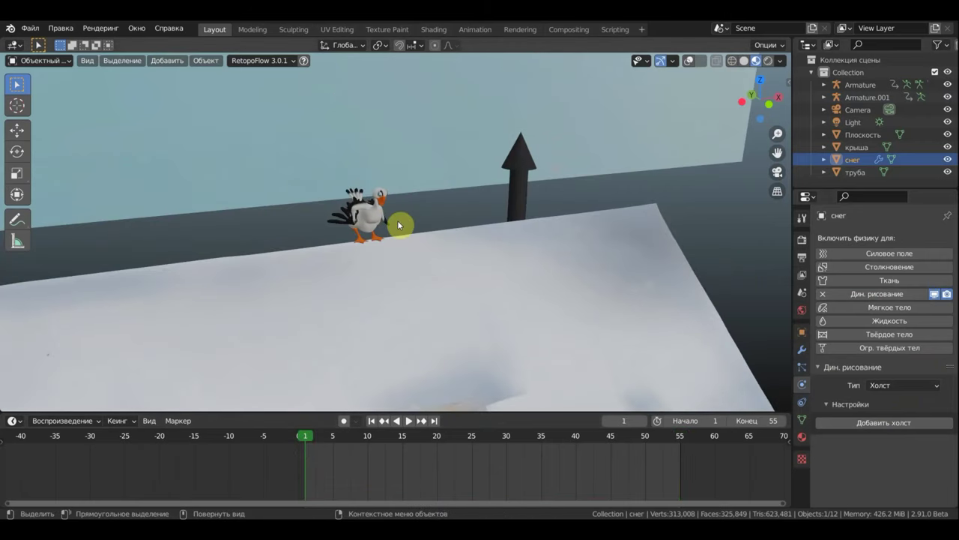
- Remove the Dynamic Paint brush from goose mesh Extract4брови and turn overlays back on
click(370, 231)
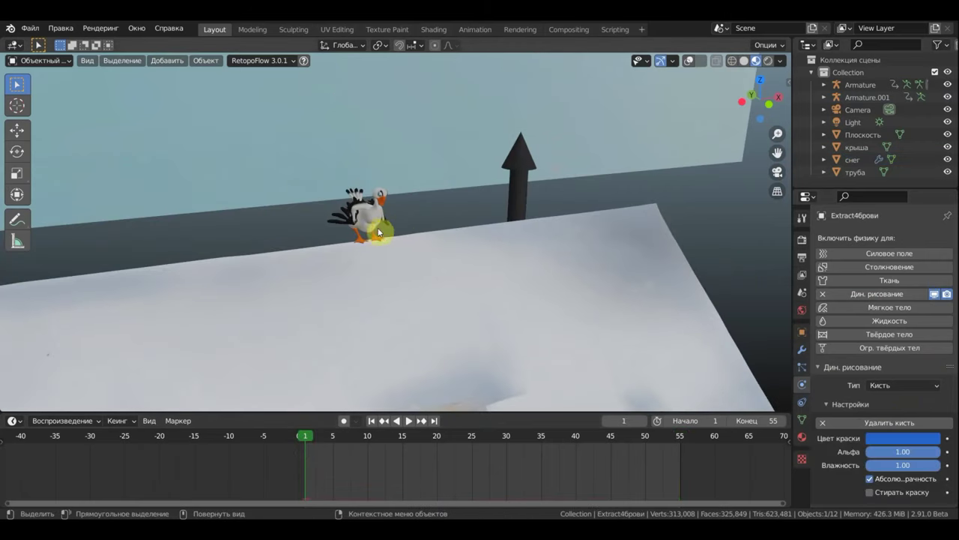
click(872, 425)
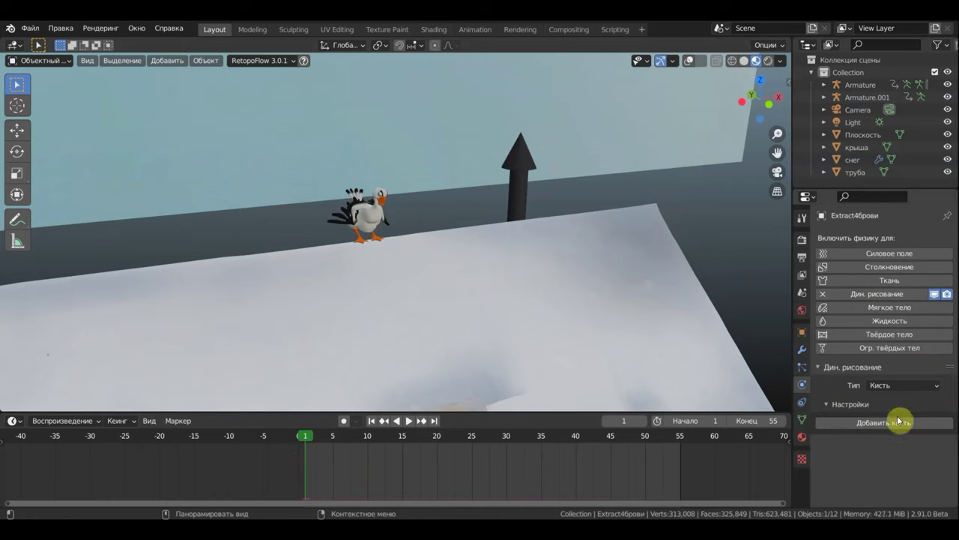
scroll(408, 243, up, 1)
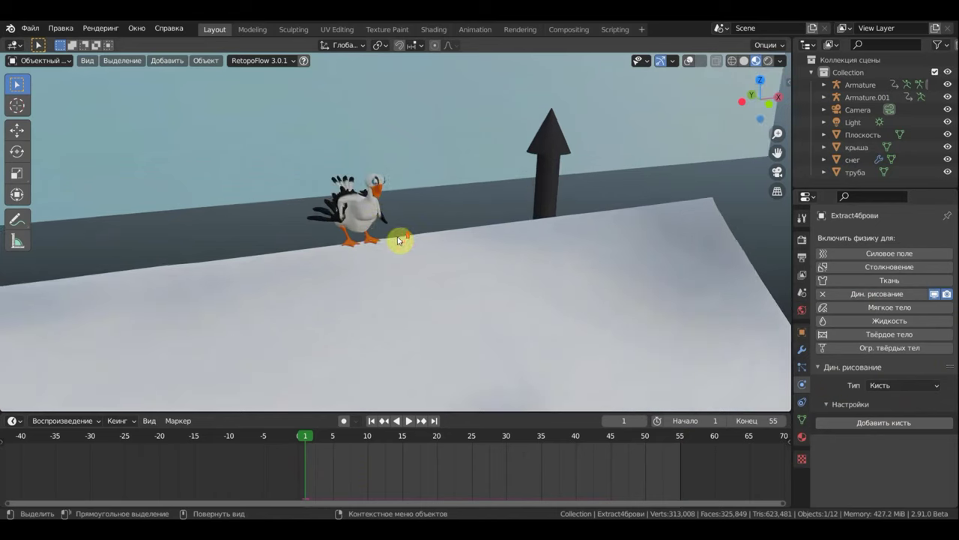
scroll(353, 218, up, 2)
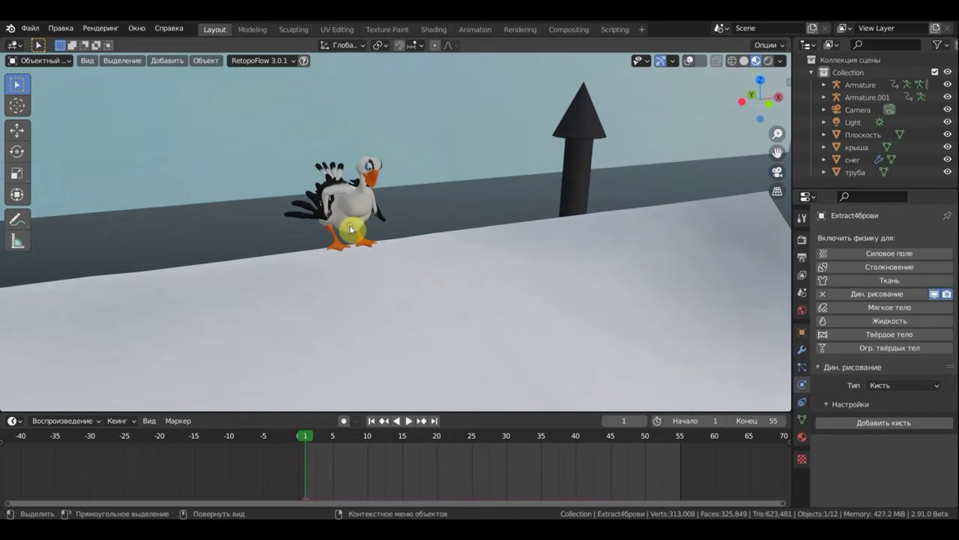
click(690, 61)
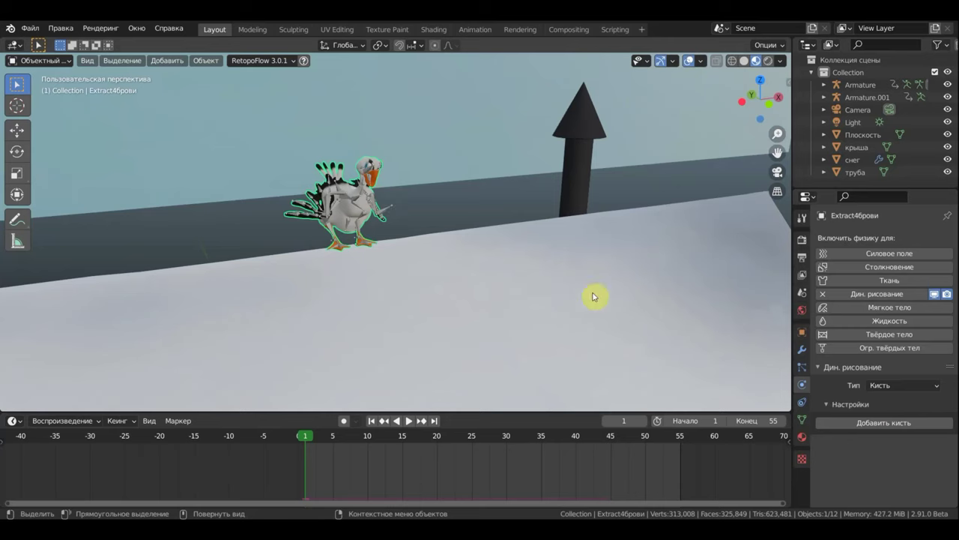
- Add a goose Dynamic Paint brush painting from Mesh Volume + Proximity at distance 1.000
click(896, 425)
scroll(892, 423, down, 2)
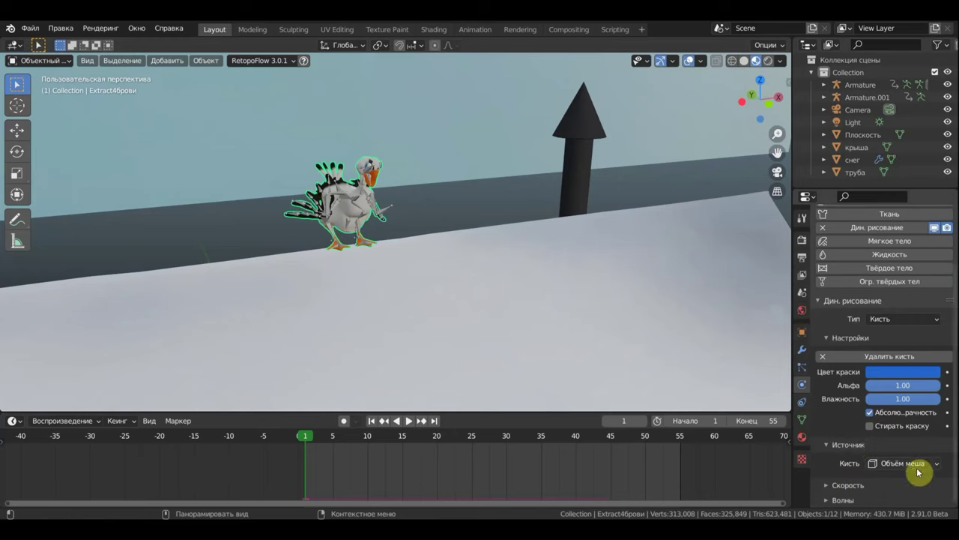
click(905, 467)
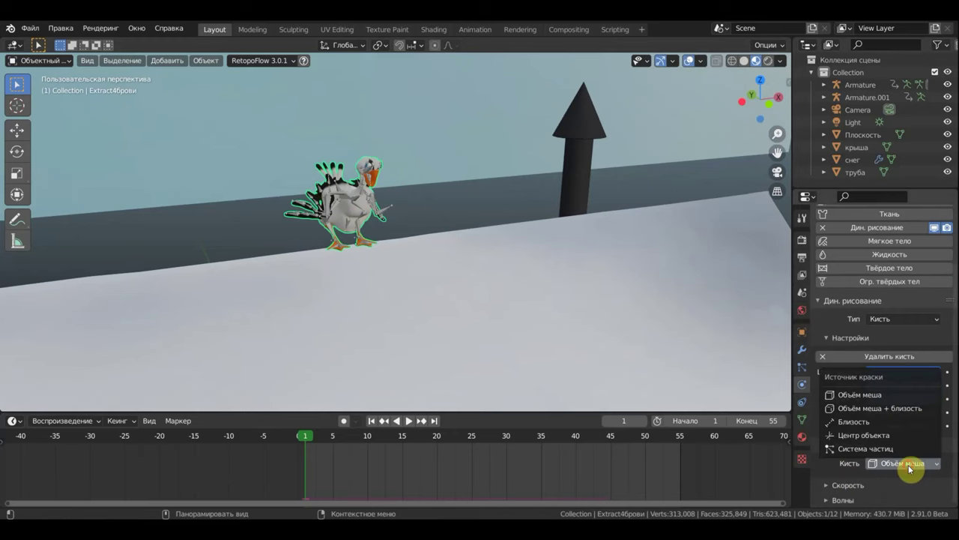
click(873, 410)
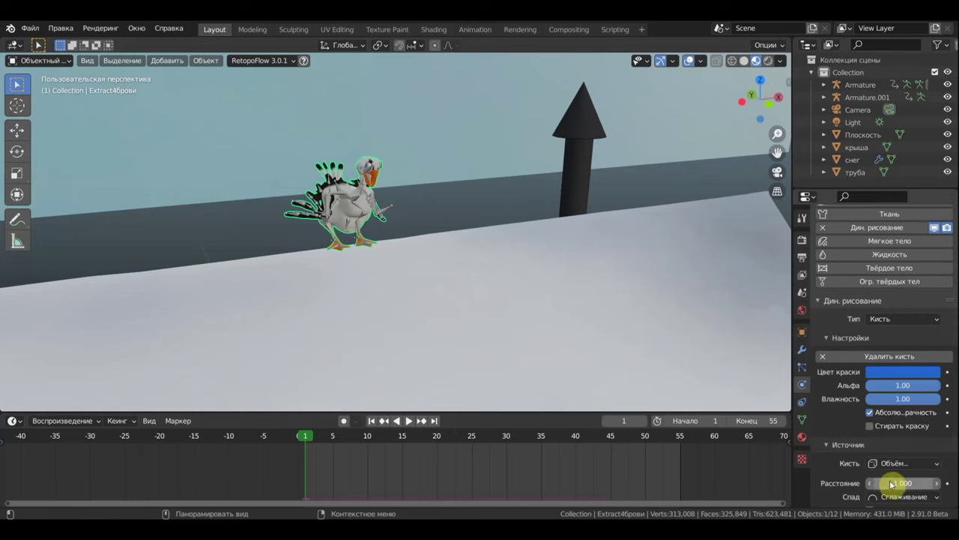
scroll(896, 464, down, 2)
scroll(897, 468, down, 2)
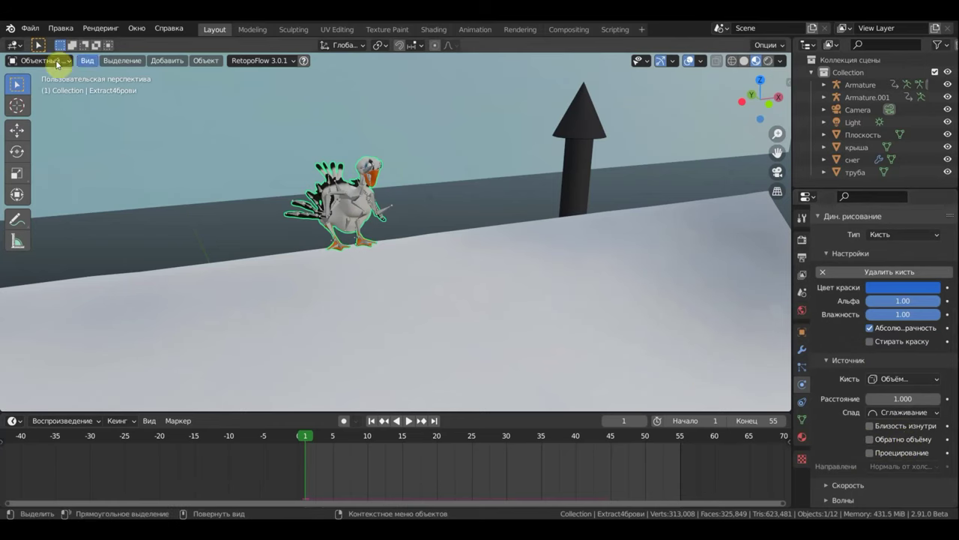
click(523, 313)
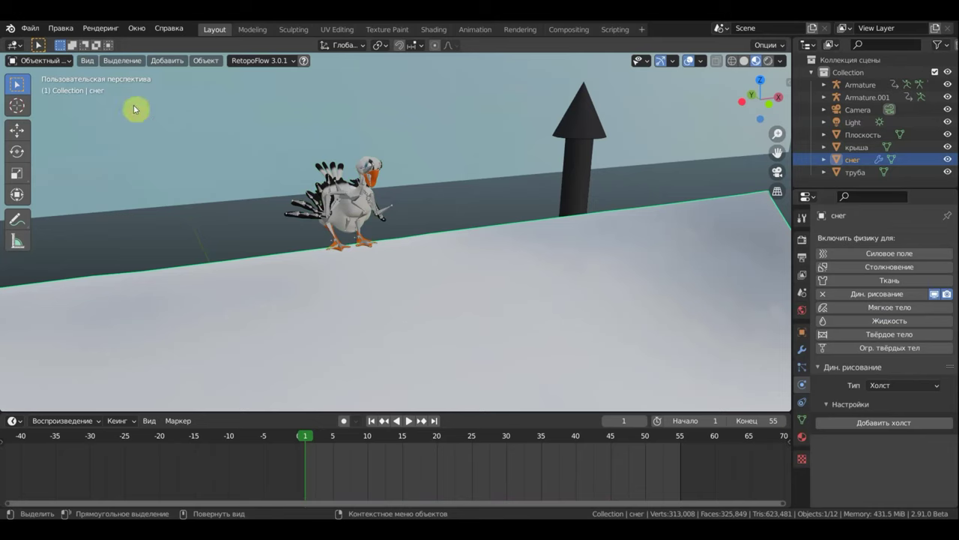
- Return to Solid shading, orbit over the snow plane, and add its Dynamic Paint canvas
click(731, 63)
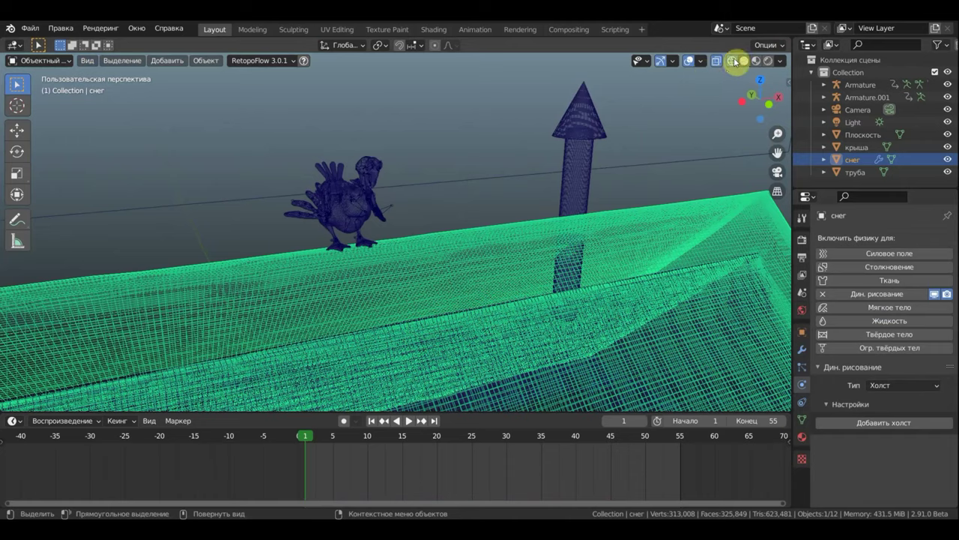
click(757, 61)
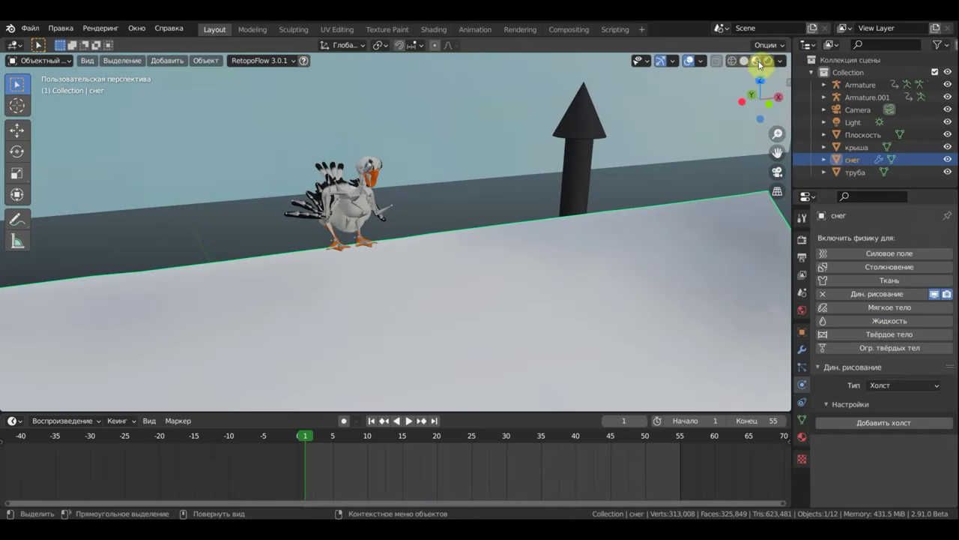
click(744, 62)
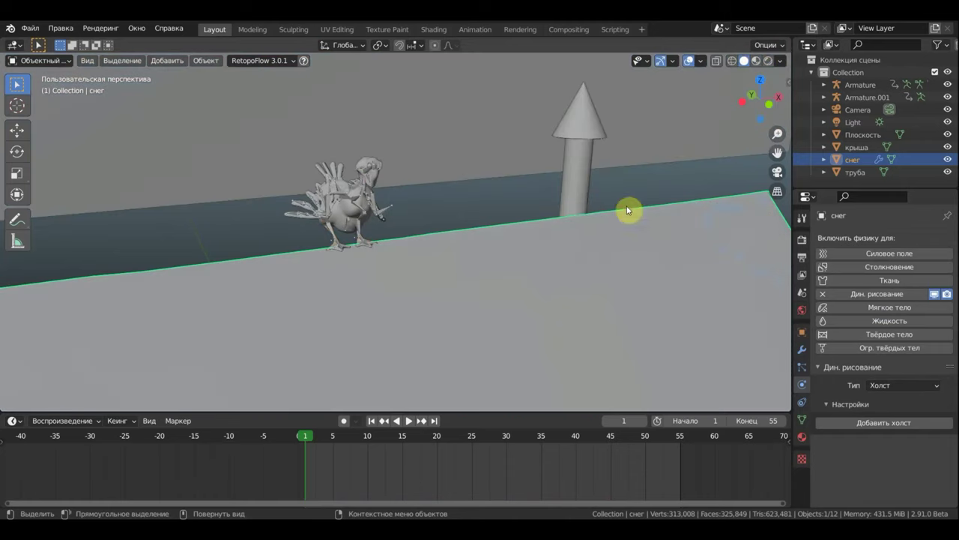
mouse_move(574, 255)
middle_down()
mouse_move(630, 120)
mouse_move(624, 178)
middle_up()
middle_drag(630, 236, 638, 128)
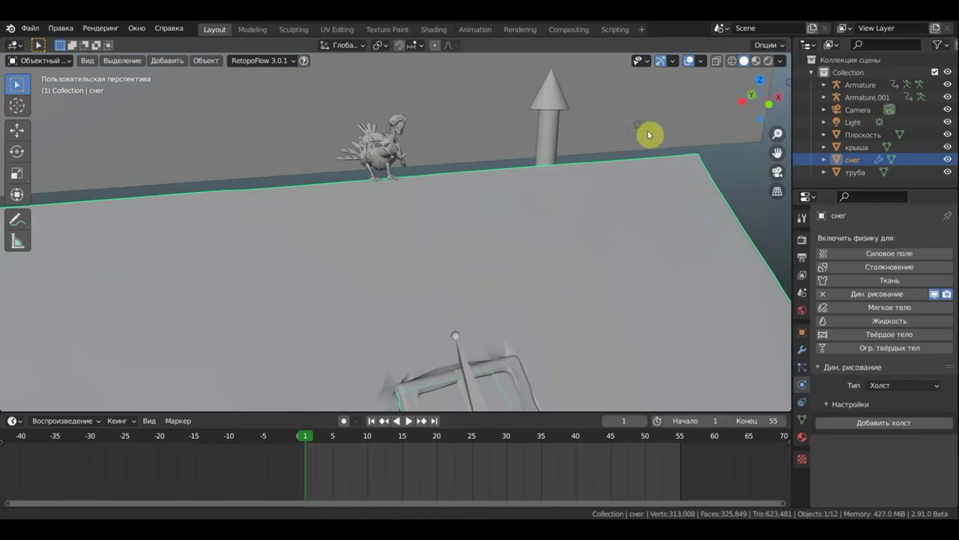
click(880, 424)
scroll(921, 443, down, 5)
scroll(910, 443, down, 2)
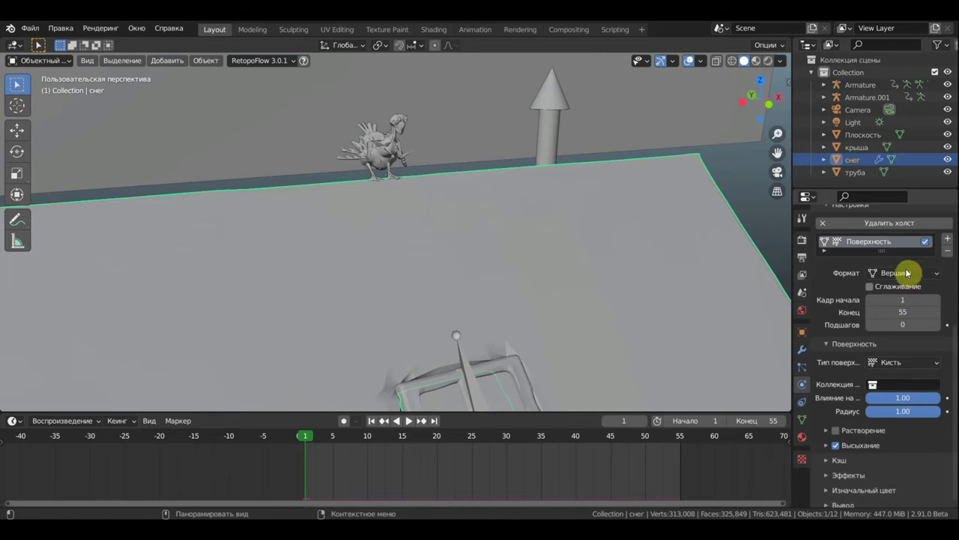
- Switch the snow canvas surface type to Displace and play the animation
click(916, 364)
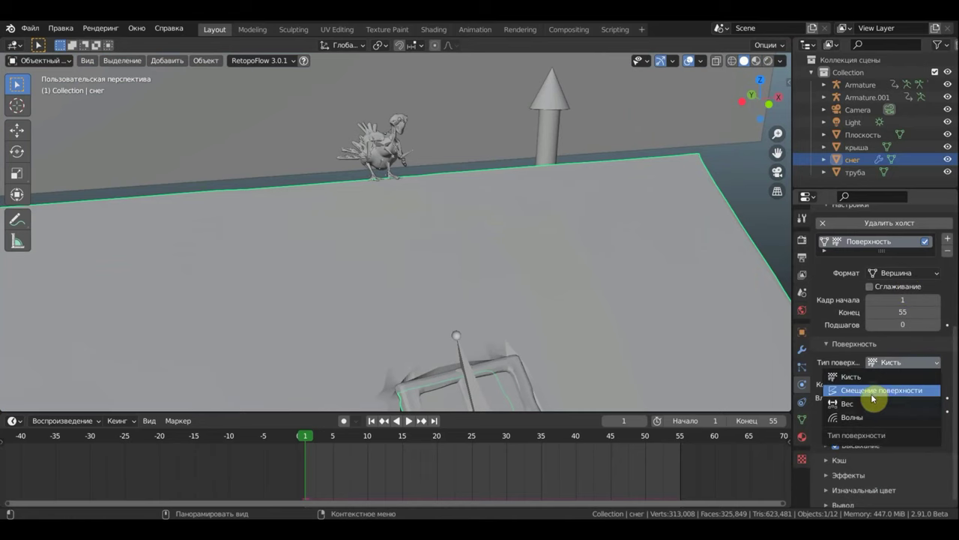
click(908, 391)
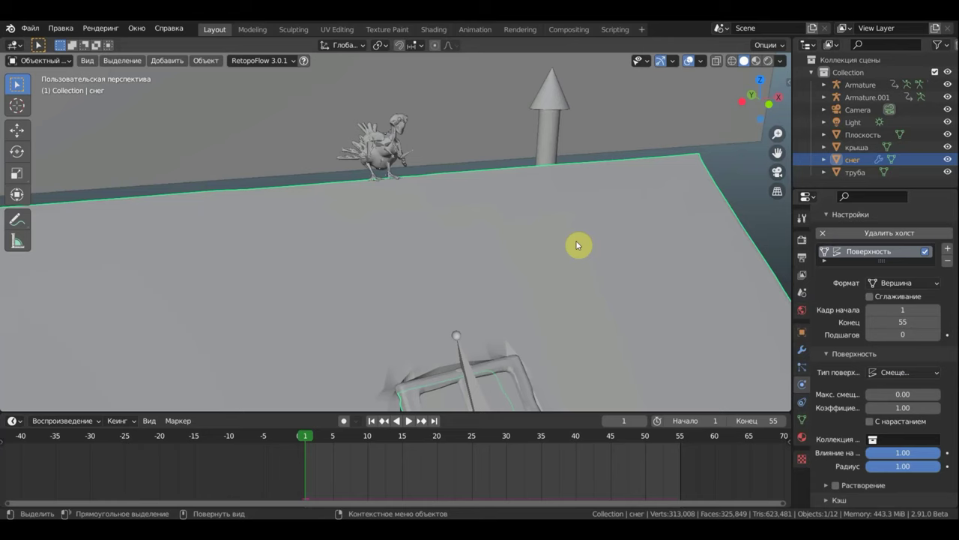
key(space)
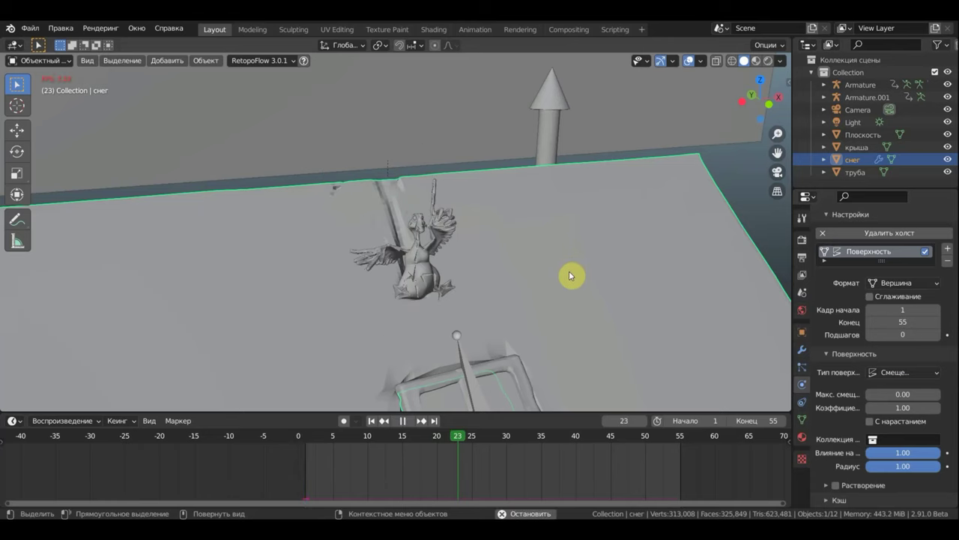
- Replay the animation, stopping at frame 34, and orbit to inspect the goose's groove in the snow
key(space)
scroll(495, 281, up, 3)
scroll(493, 278, up, 3)
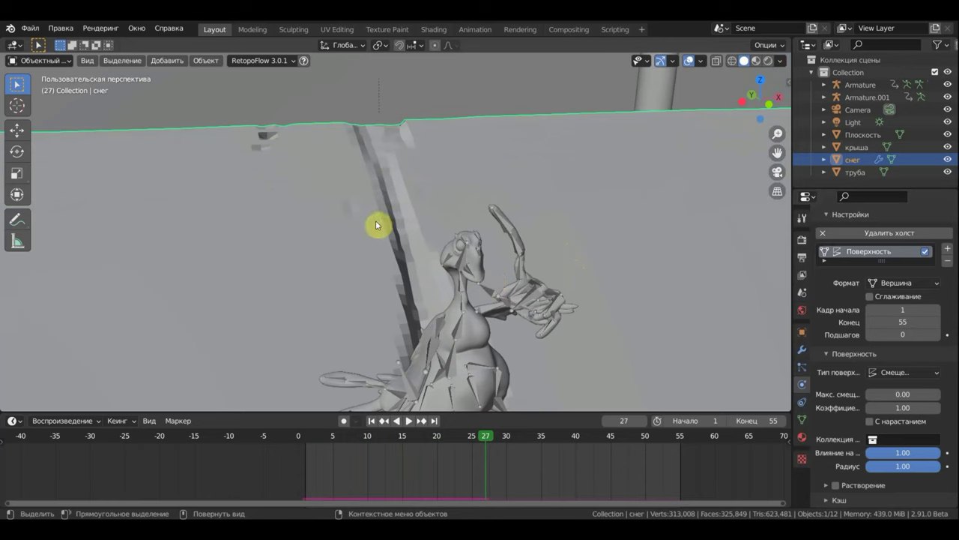
scroll(392, 232, down, 3)
scroll(568, 247, down, 2)
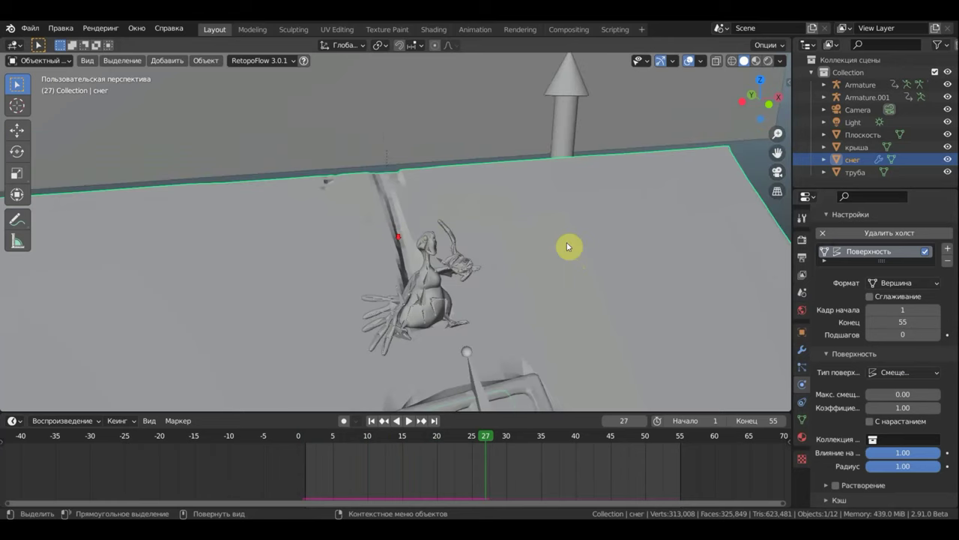
key(space)
key(space)
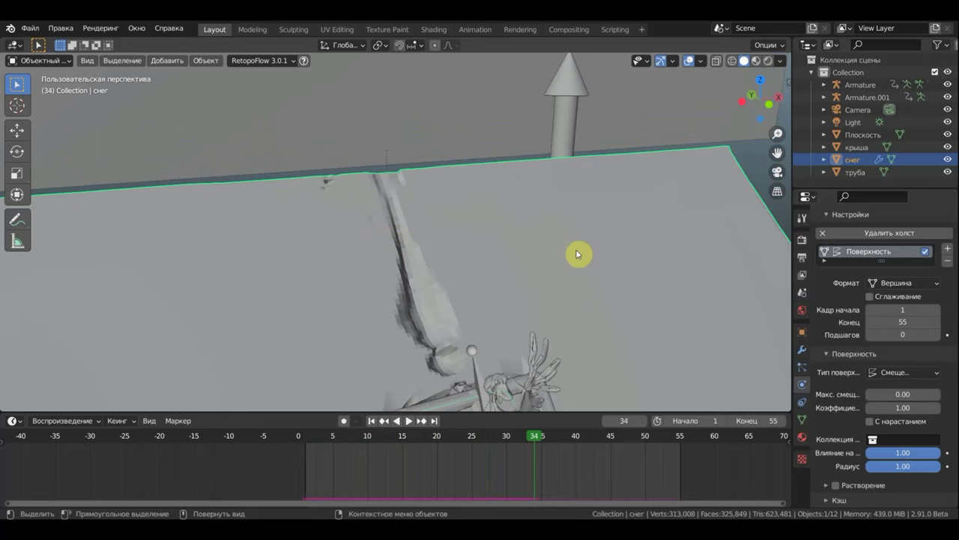
middle_drag(593, 215, 592, 144)
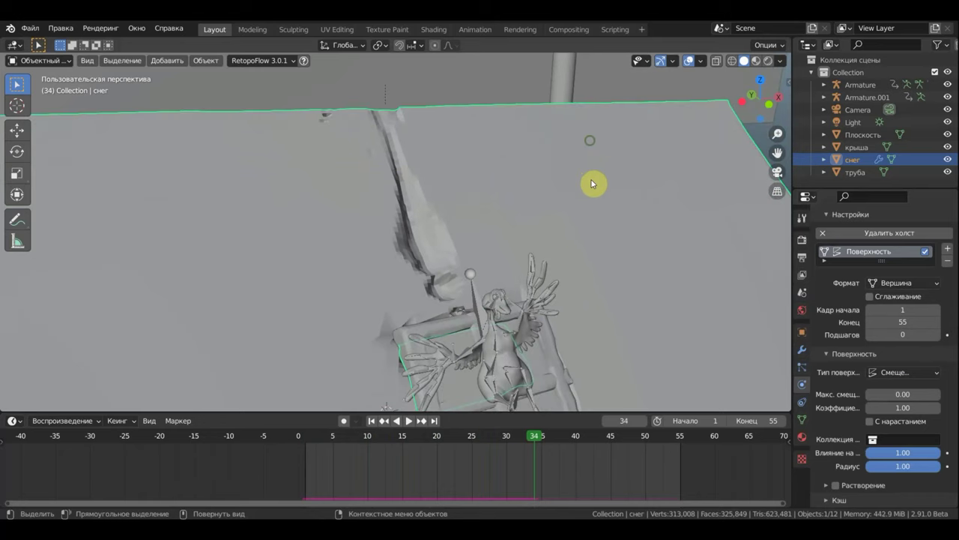
mouse_move(444, 274)
middle_down()
mouse_move(422, 274)
mouse_move(460, 235)
middle_up()
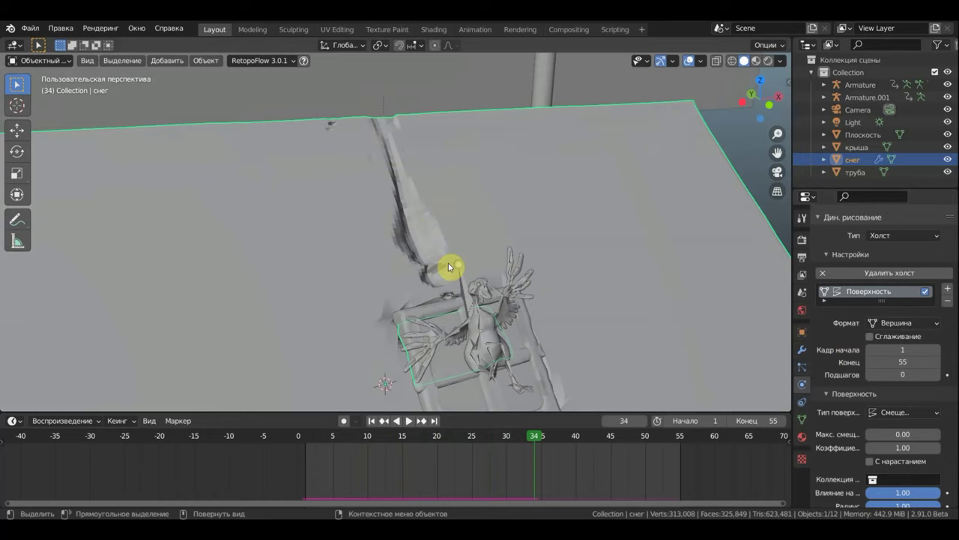
middle_drag(435, 274, 424, 282)
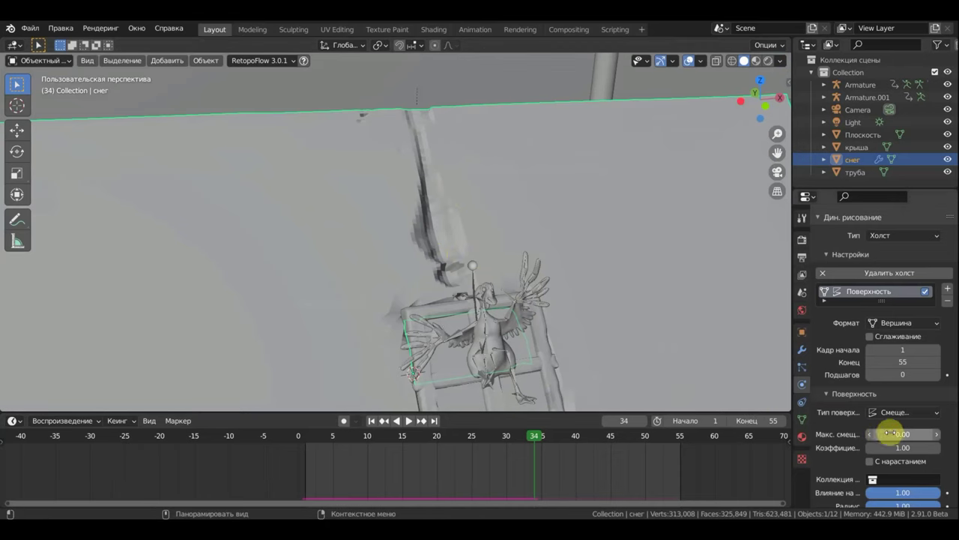
- Expand the canvas Cache settings and bake all 55 dynamic paint frames
scroll(881, 435, down, 2)
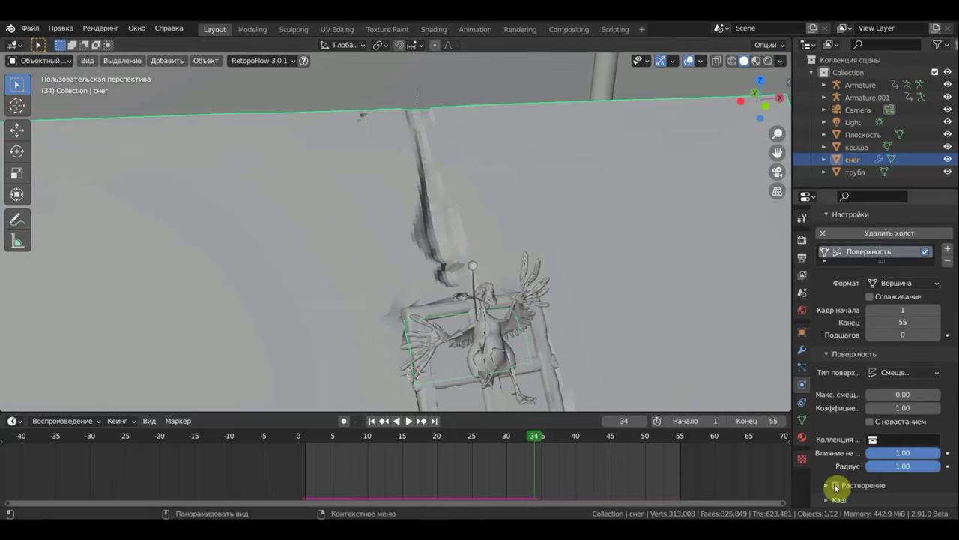
scroll(851, 349, up, 6)
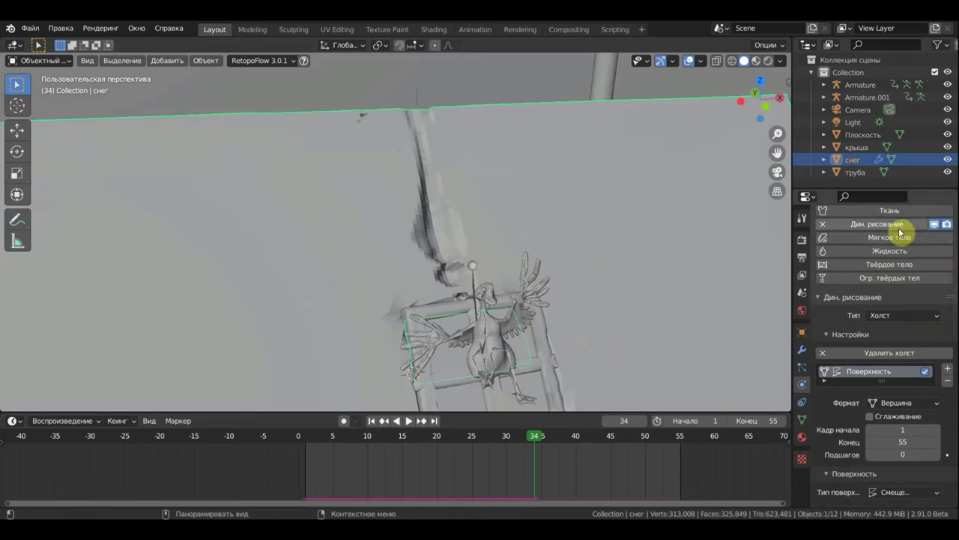
scroll(899, 443, down, 5)
scroll(889, 454, down, 1)
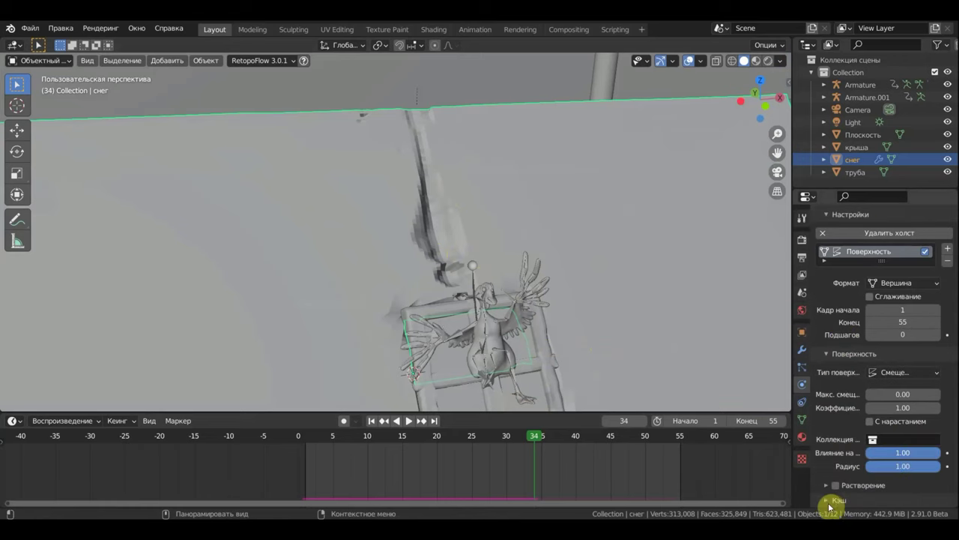
click(825, 503)
scroll(847, 462, down, 3)
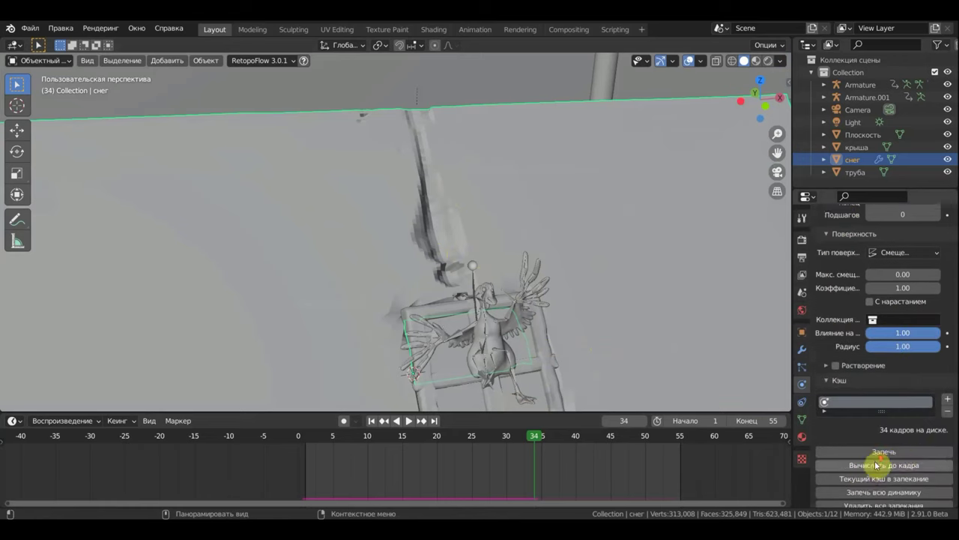
scroll(862, 442, down, 3)
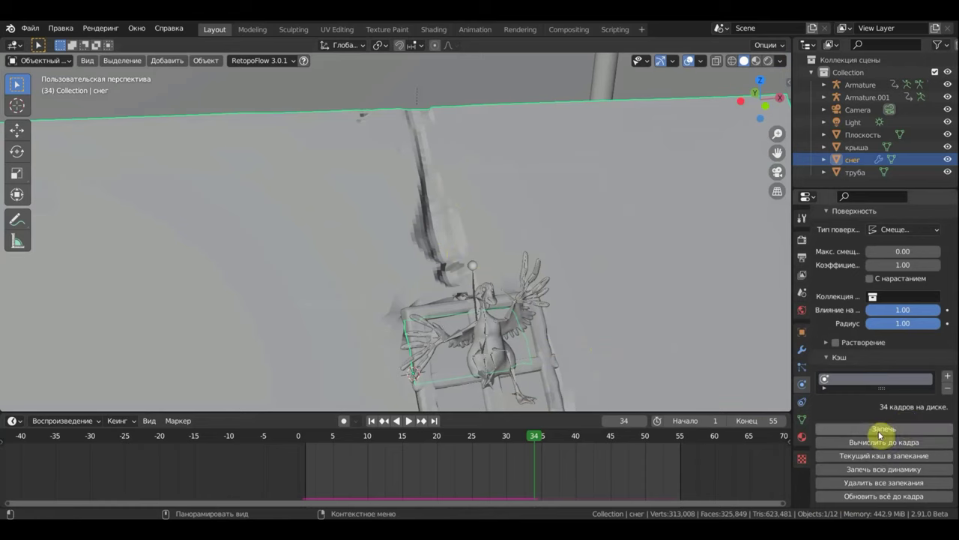
click(881, 433)
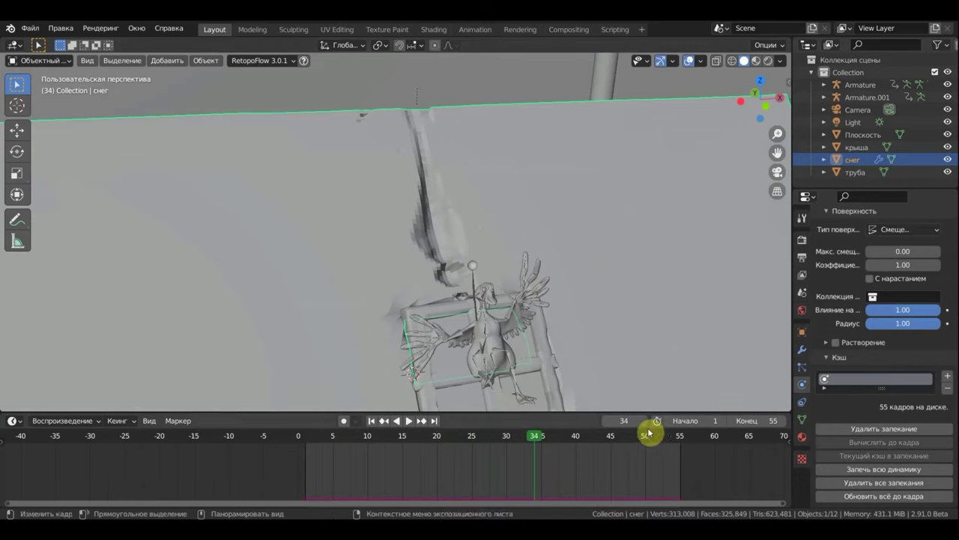
- Turn on Dissolve with Time 250 and Slow fading, then jump to frame 40
click(828, 344)
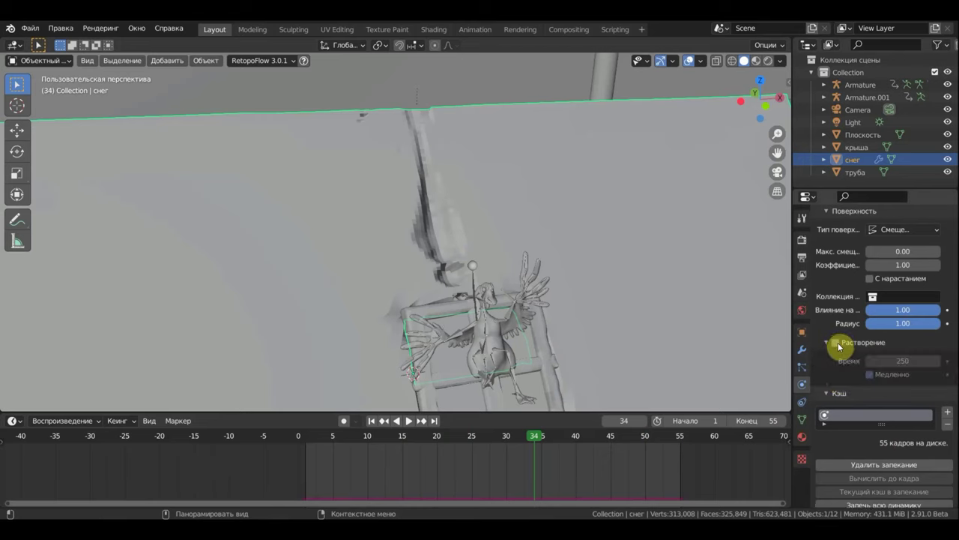
click(837, 342)
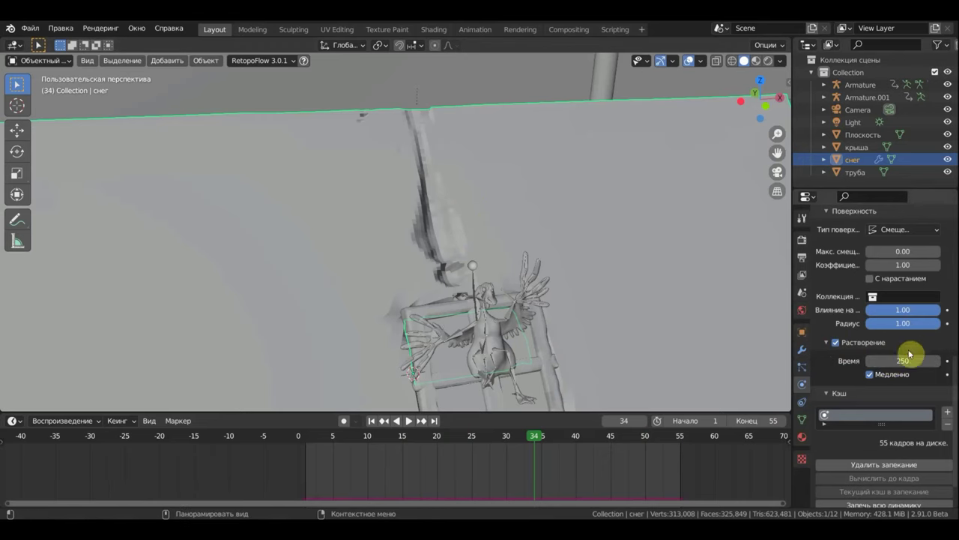
click(576, 438)
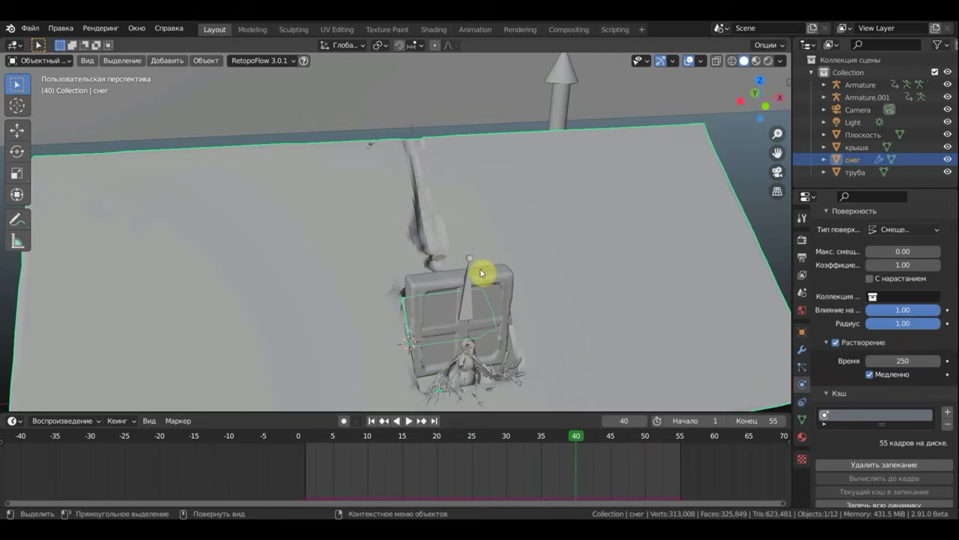
- Adjust the snow canvas's dissolve time value
drag(908, 363, 902, 362)
scroll(879, 414, down, 2)
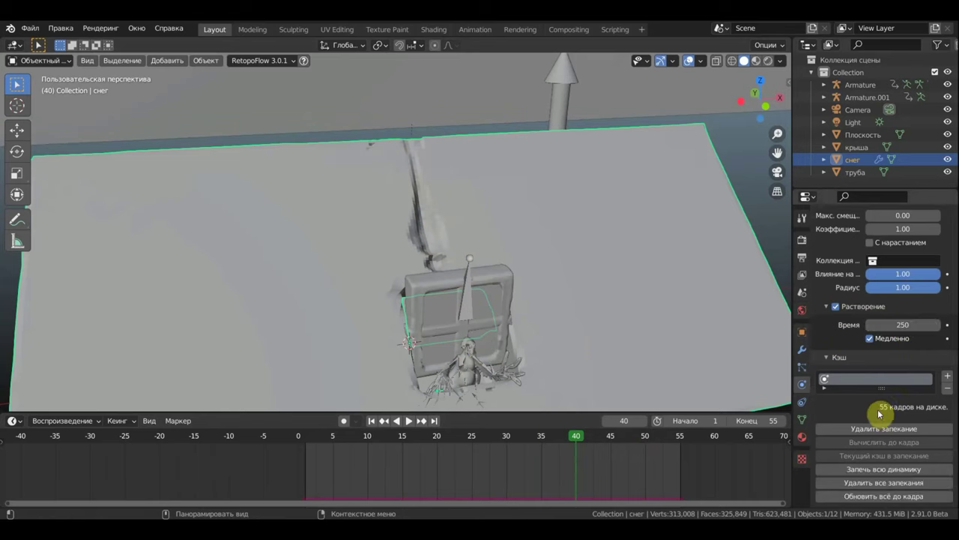
scroll(882, 410, up, 6)
scroll(885, 408, up, 5)
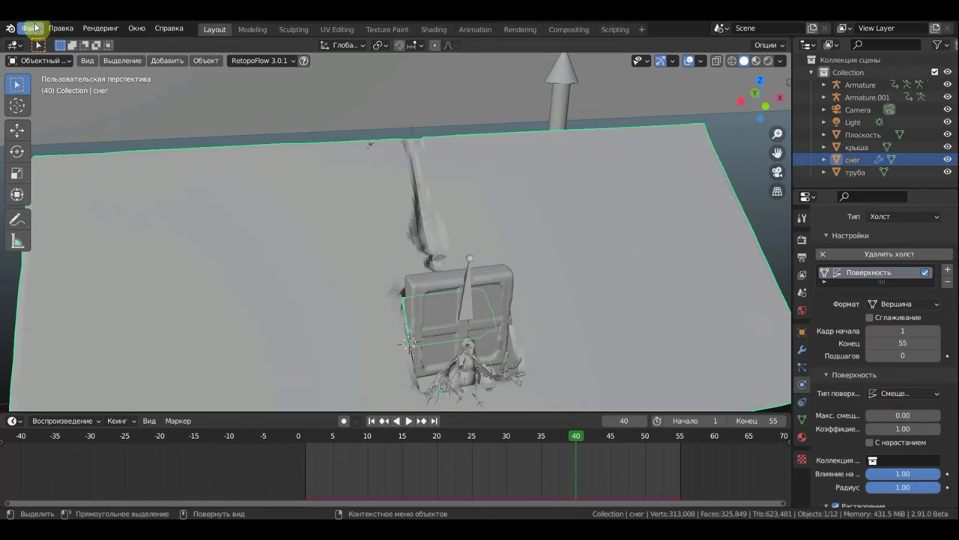
- Switch to Material Preview shading, select the Sun light, and look through the camera
click(755, 60)
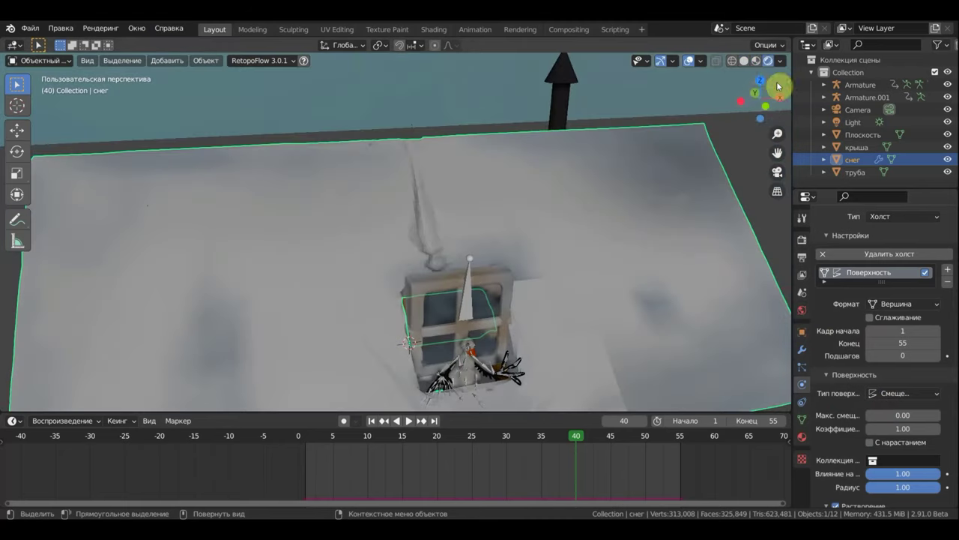
click(855, 122)
key(KP_0)
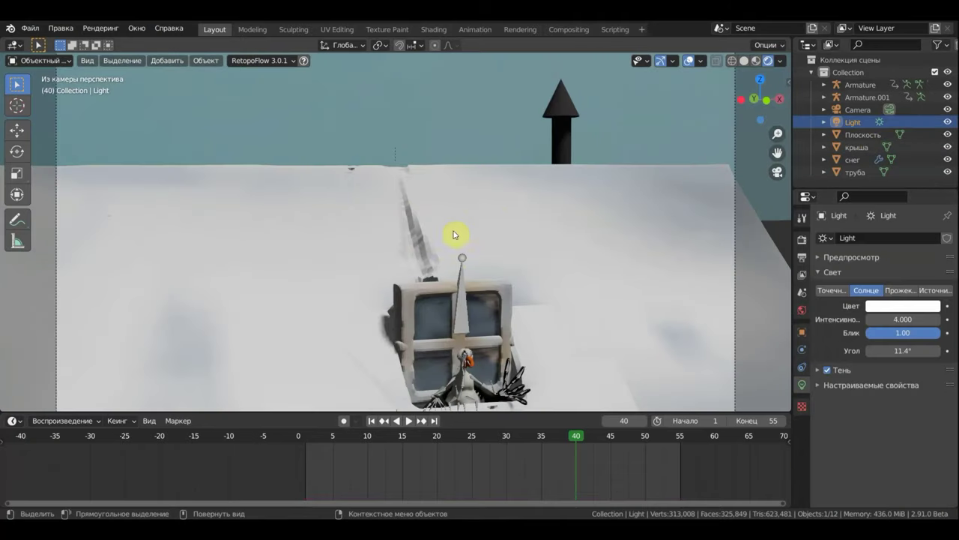
- Apply Shade Smooth to the snow plane and play the animation in camera view
click(507, 221)
right_click(508, 222)
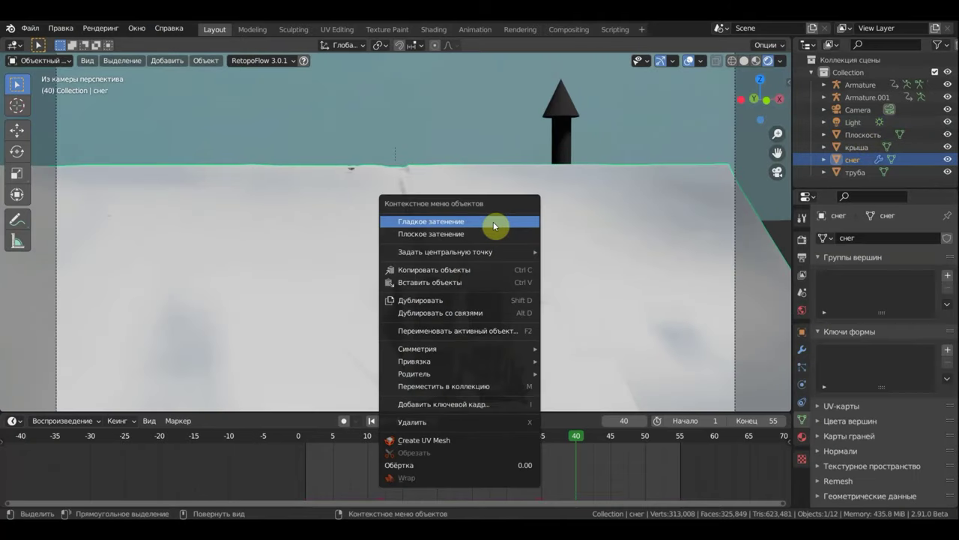
click(502, 222)
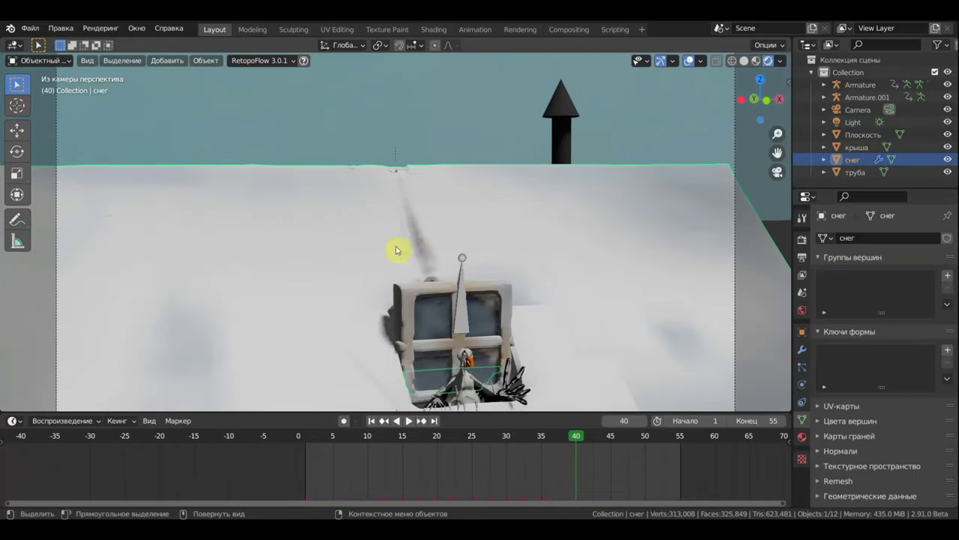
scroll(567, 247, down, 3)
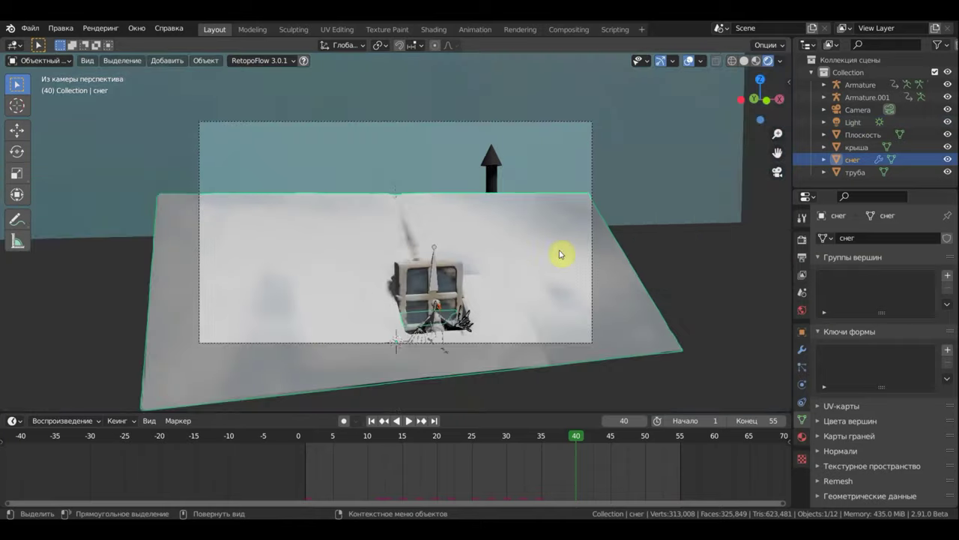
scroll(551, 265, up, 3)
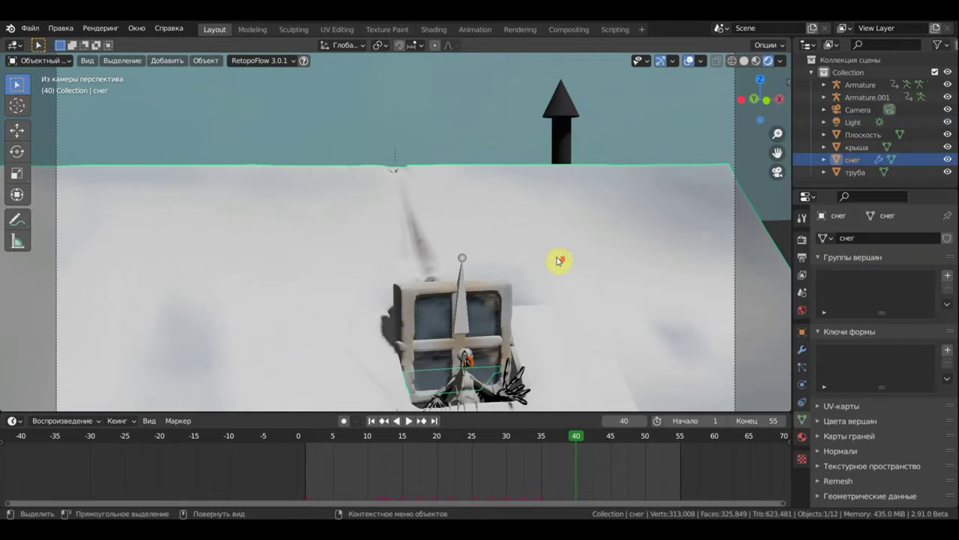
key(space)
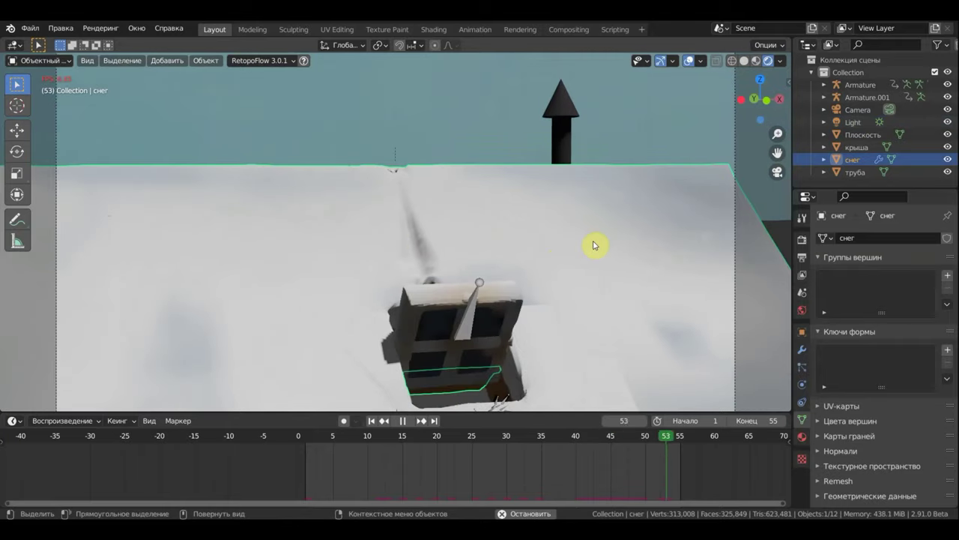
- Turn off viewport overlays, stop playback at frame 16, and zoom back to the camera frame
click(694, 60)
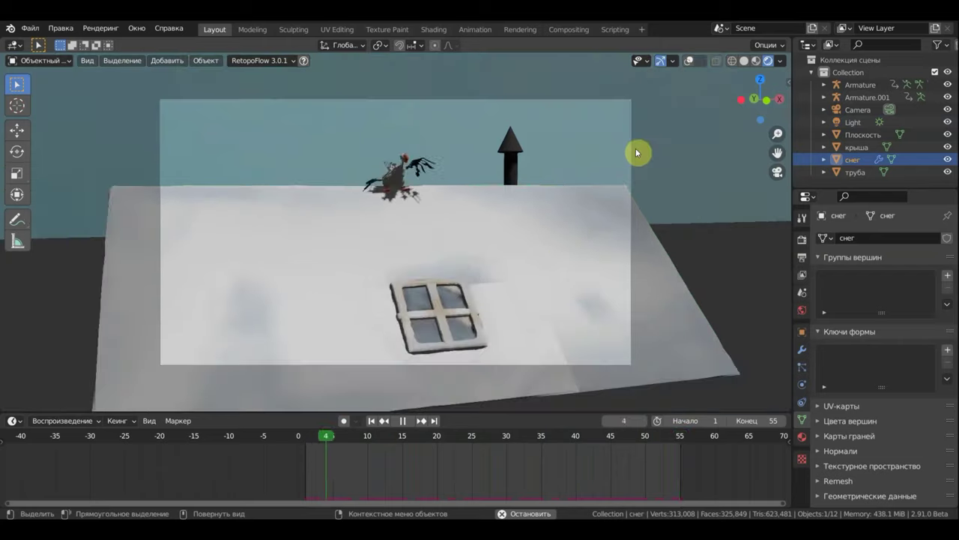
key(space)
scroll(628, 159, up, 2)
scroll(628, 159, up, 1)
scroll(634, 156, down, 1)
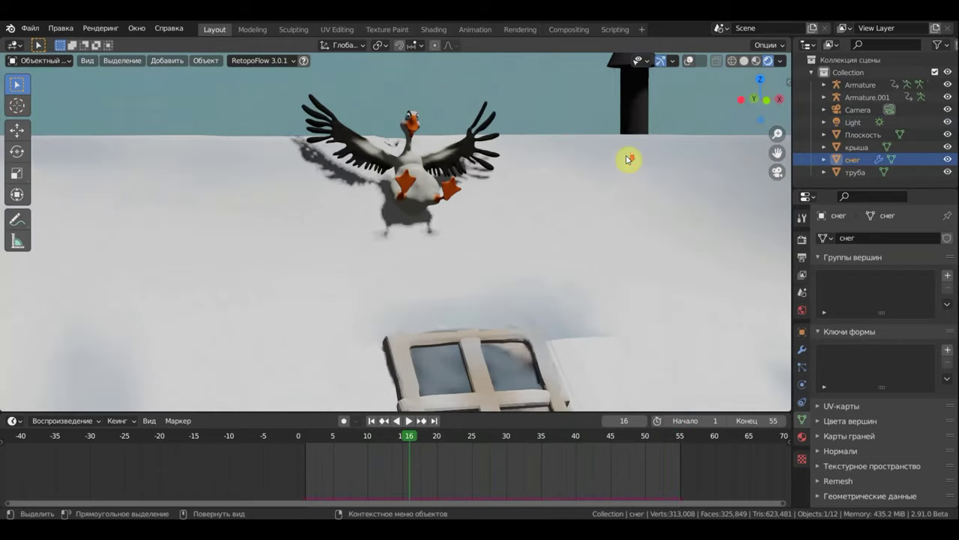
scroll(641, 158, down, 2)
scroll(634, 158, down, 3)
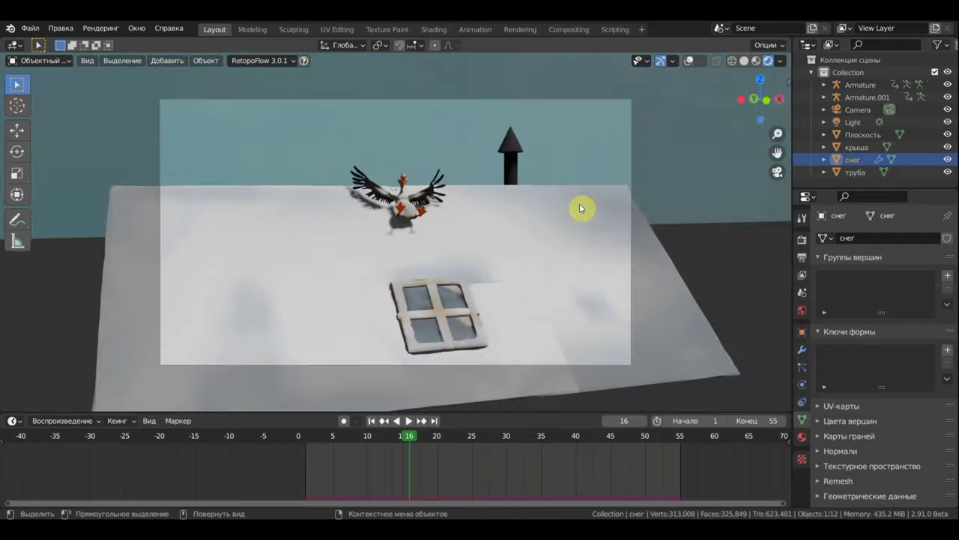